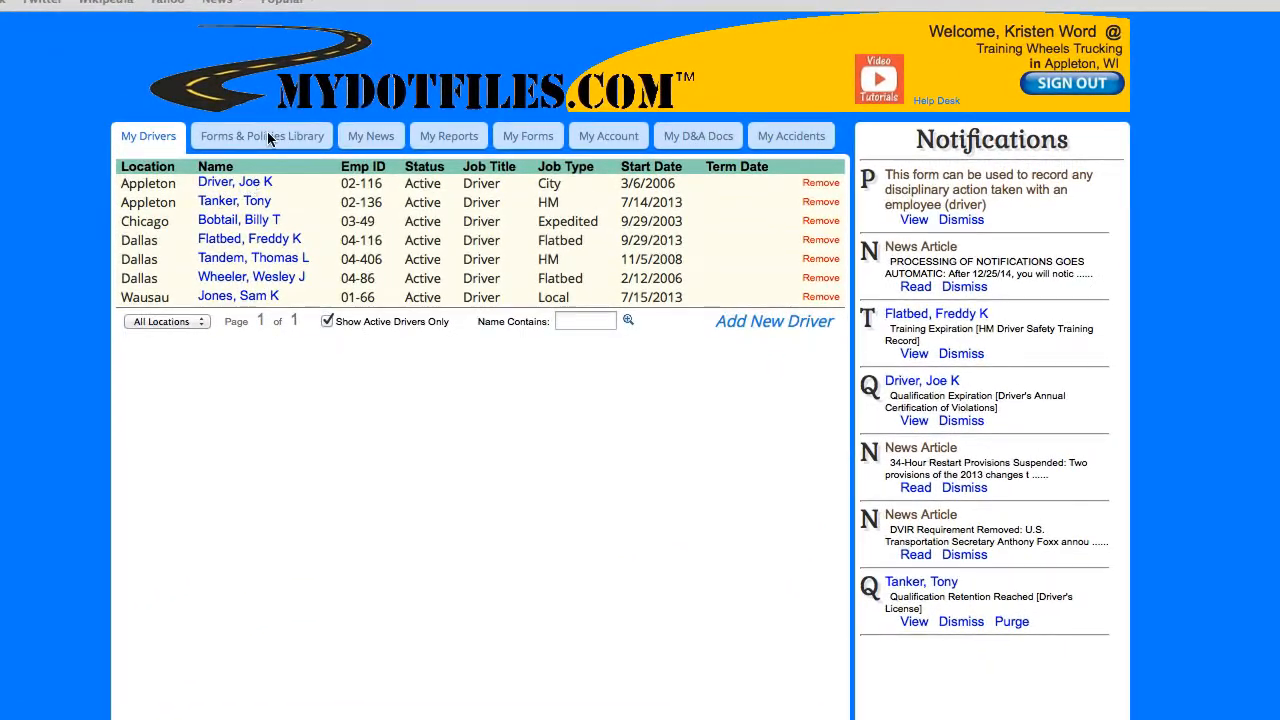
# Step: Open the Forms & Policies Library, view the Annual Review of Driving Record Form, and close the document
pyautogui.click(265, 140)
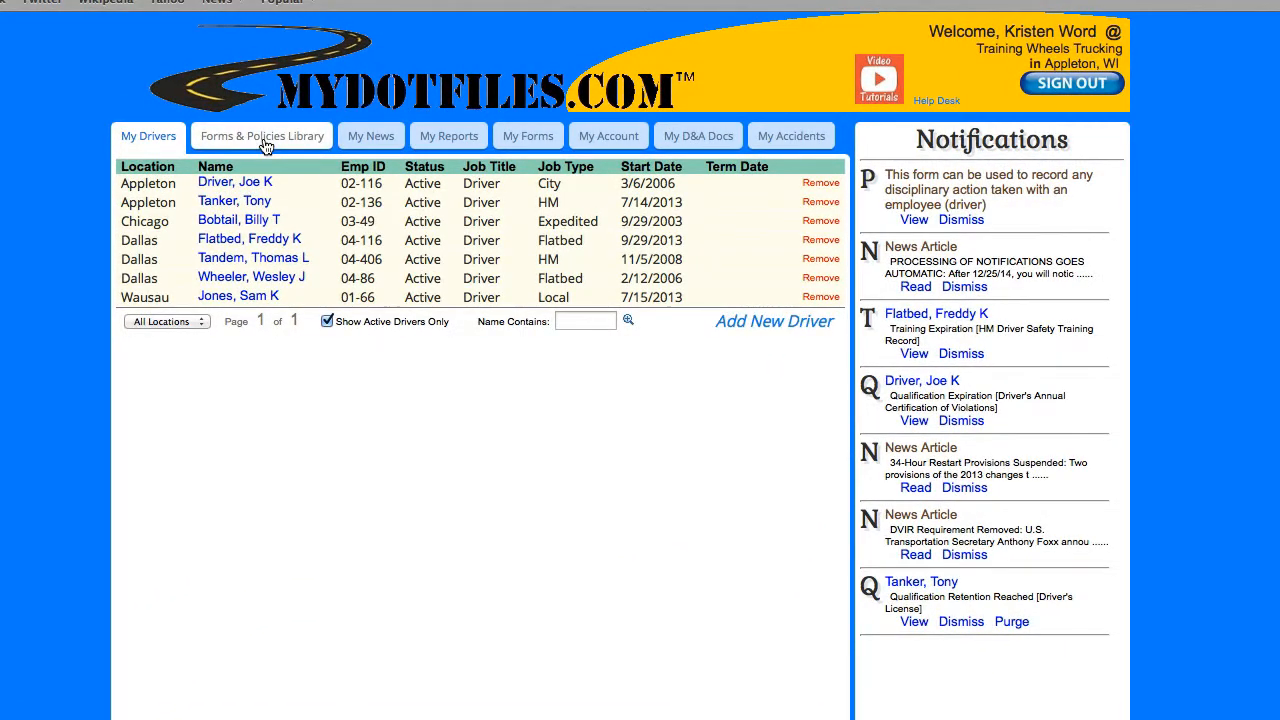
pyautogui.click(264, 139)
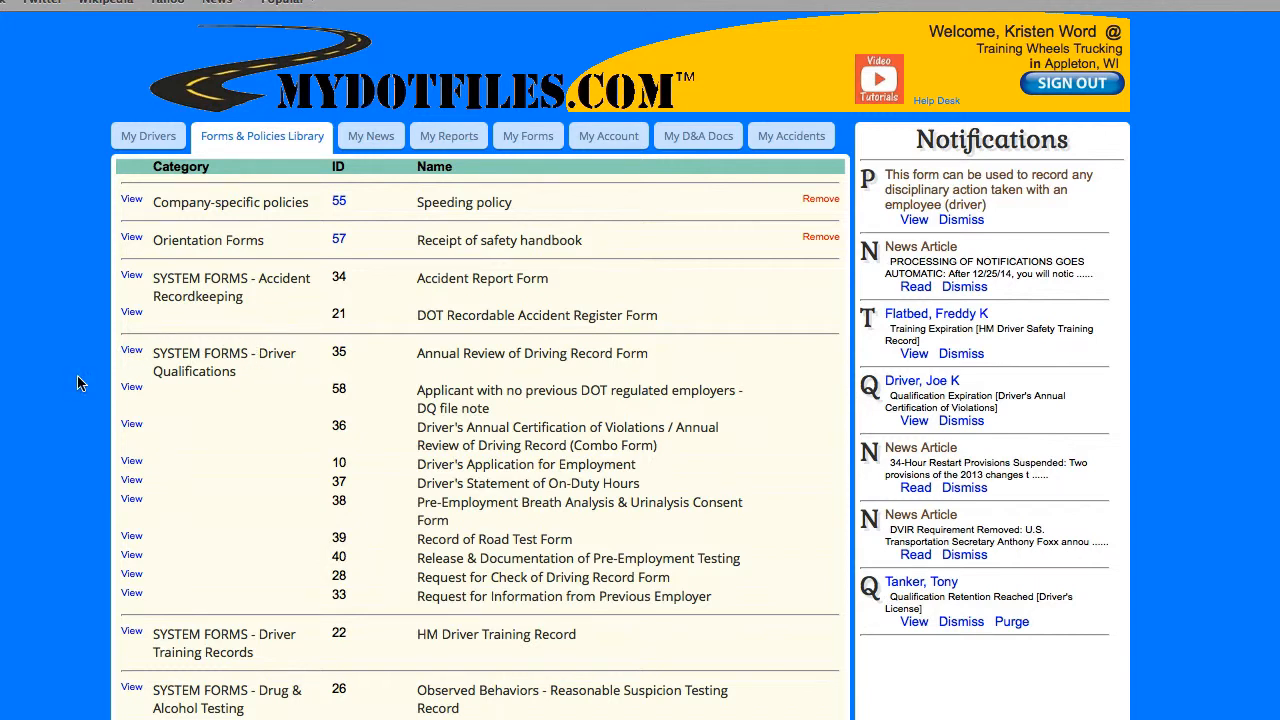
pyautogui.click(131, 350)
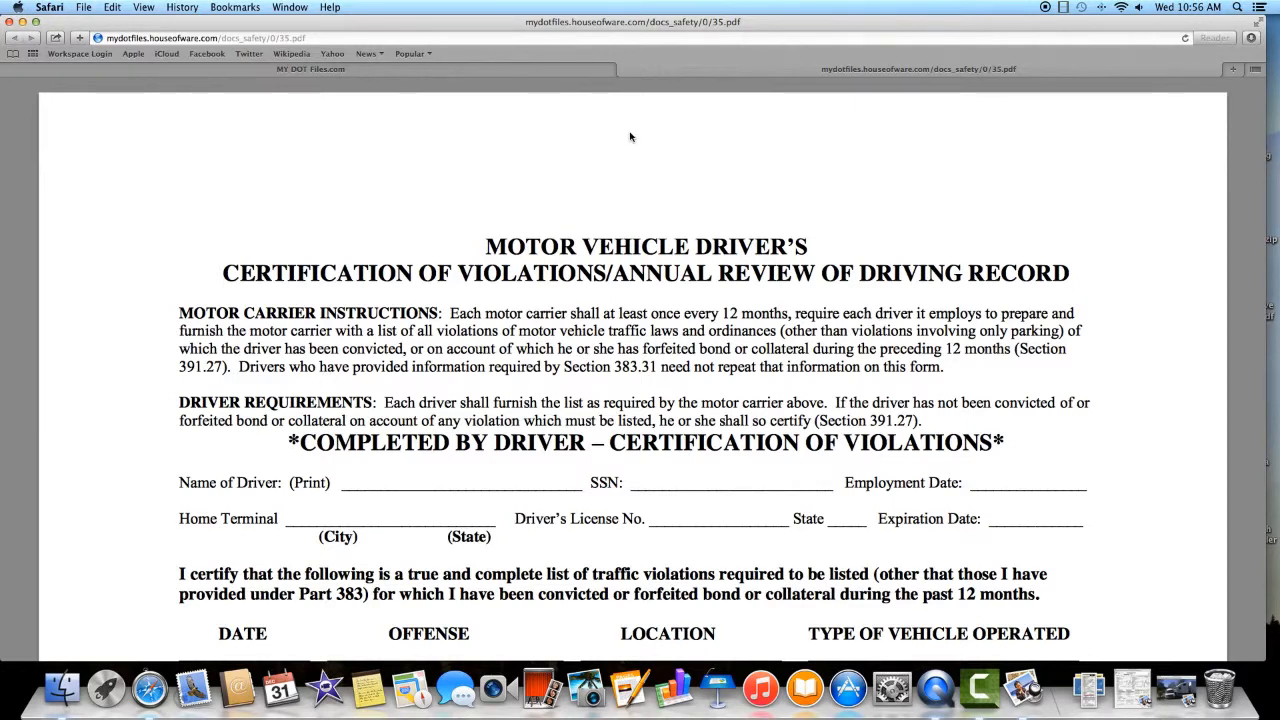
pyautogui.click(623, 69)
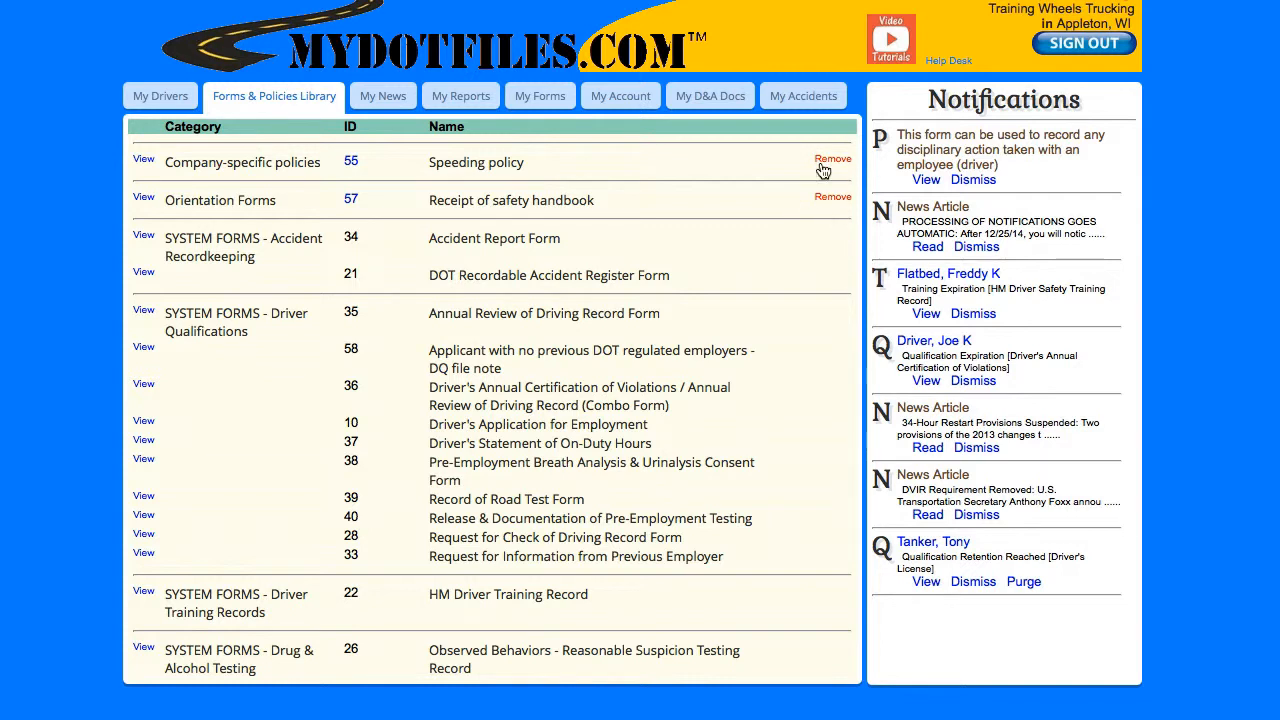
# Step: Open the maintenance record of the Speeding policy and close it again
pyautogui.click(351, 168)
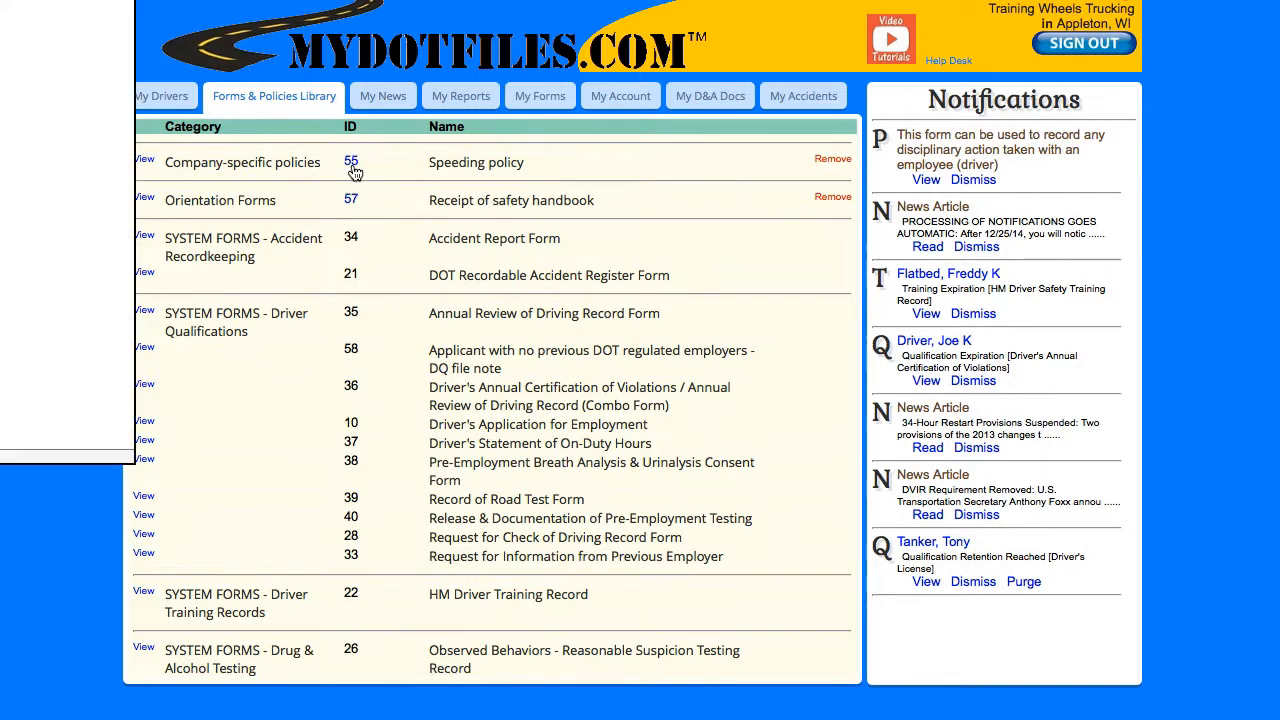
pyautogui.click(118, 1)
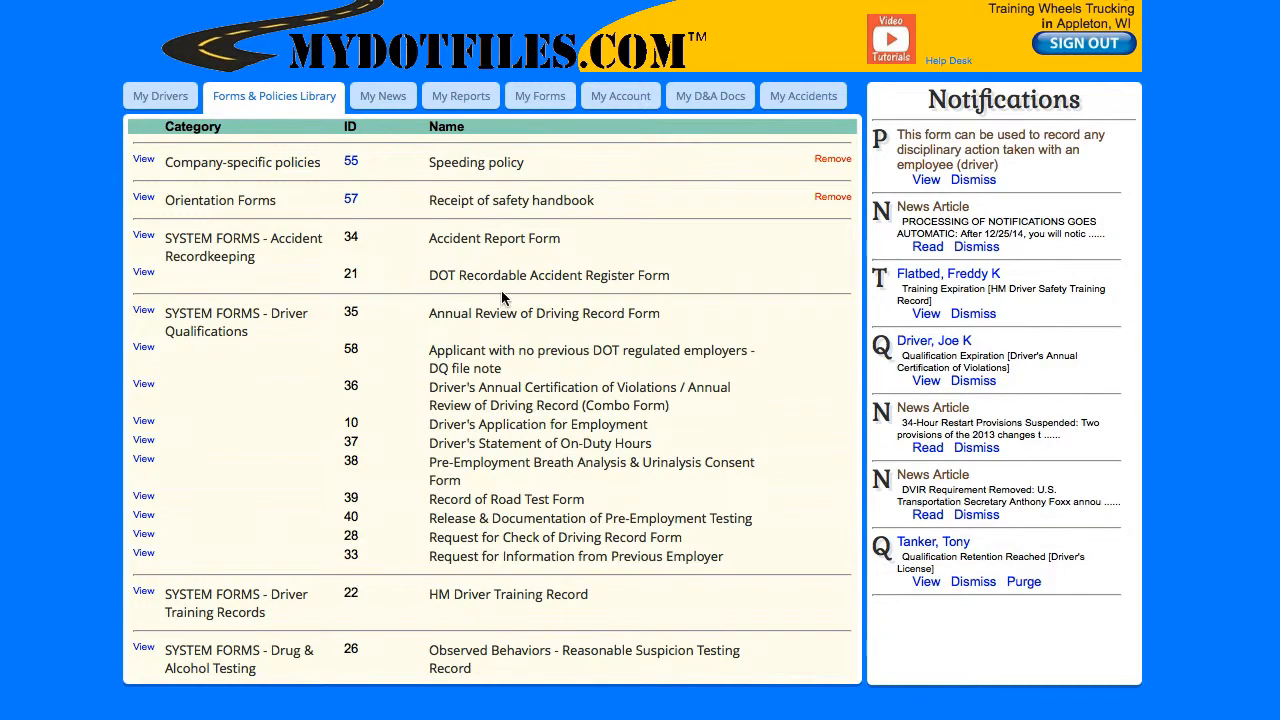
# Step: Start a new form or policy entry and assign it to the Company-specific policies category
pyautogui.scroll(-5, 506, 297)
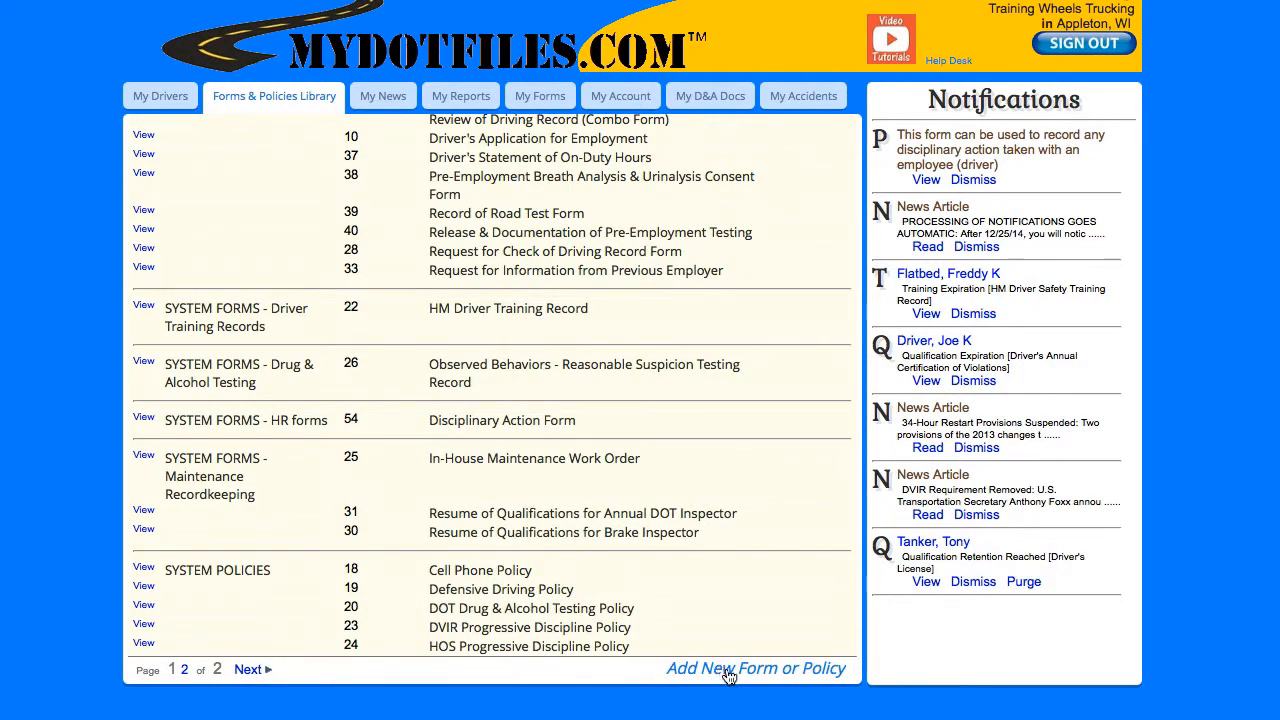
pyautogui.click(771, 677)
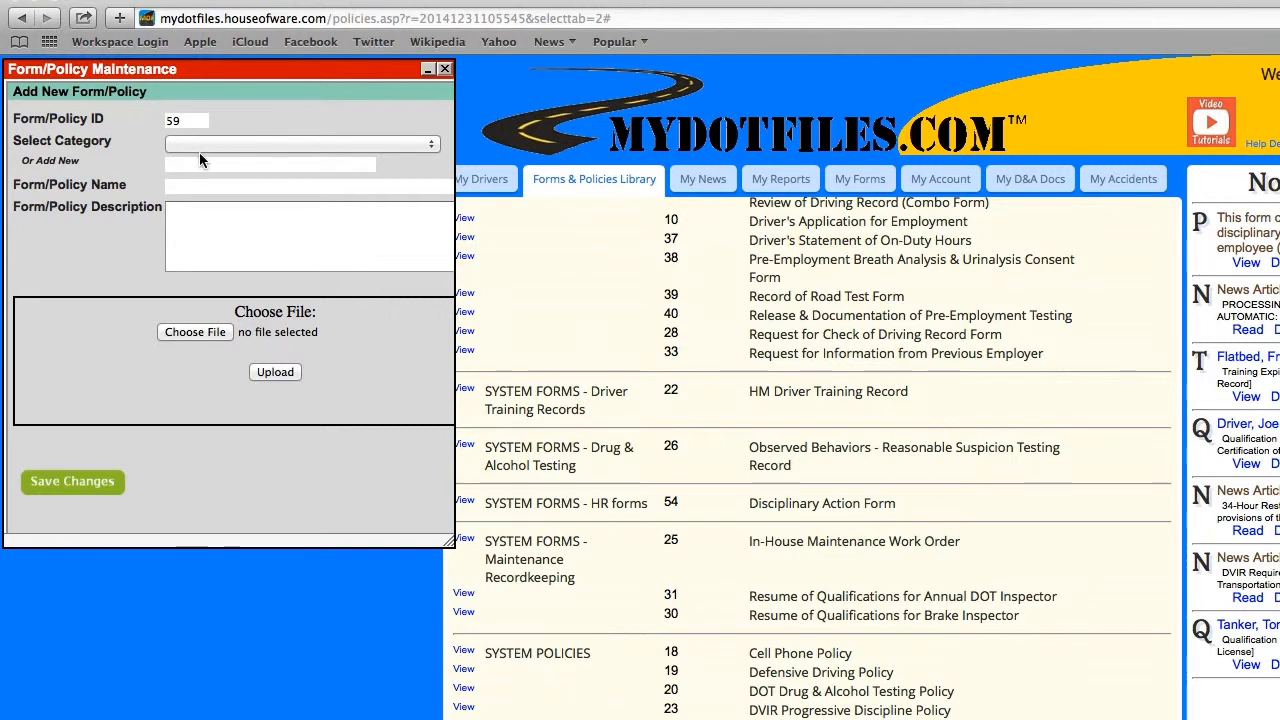
pyautogui.click(430, 146)
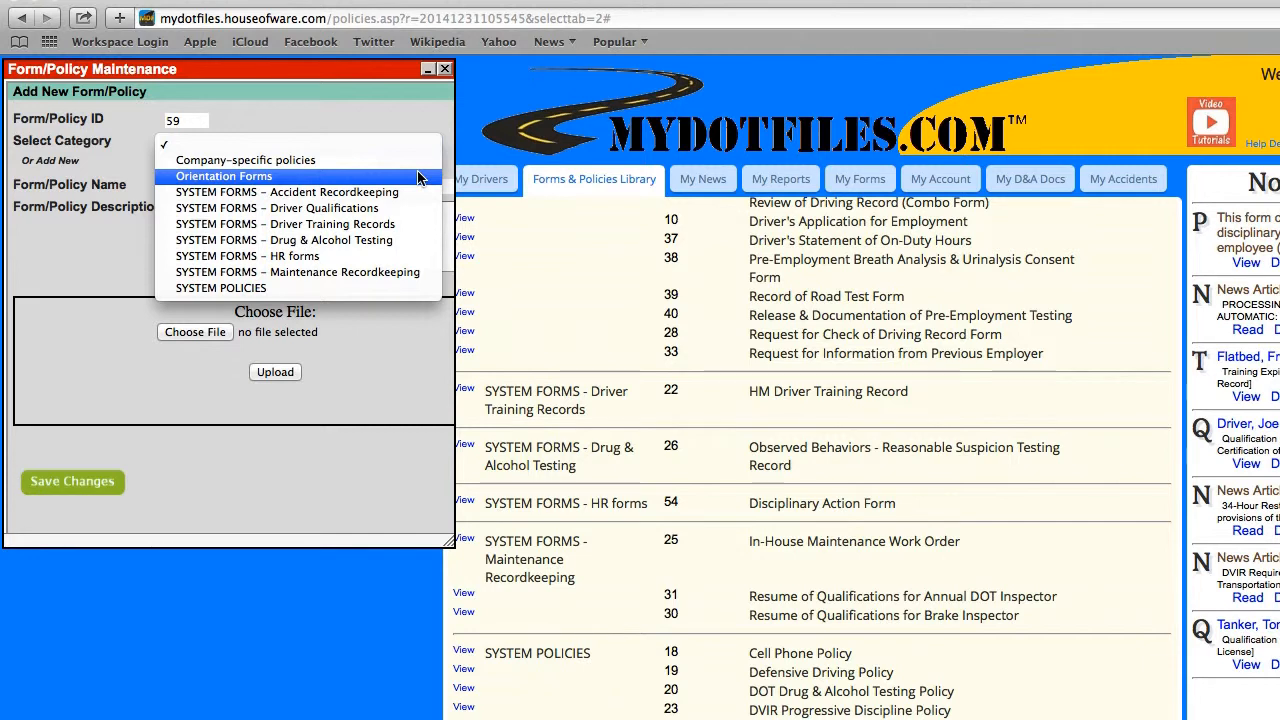
pyautogui.click(246, 161)
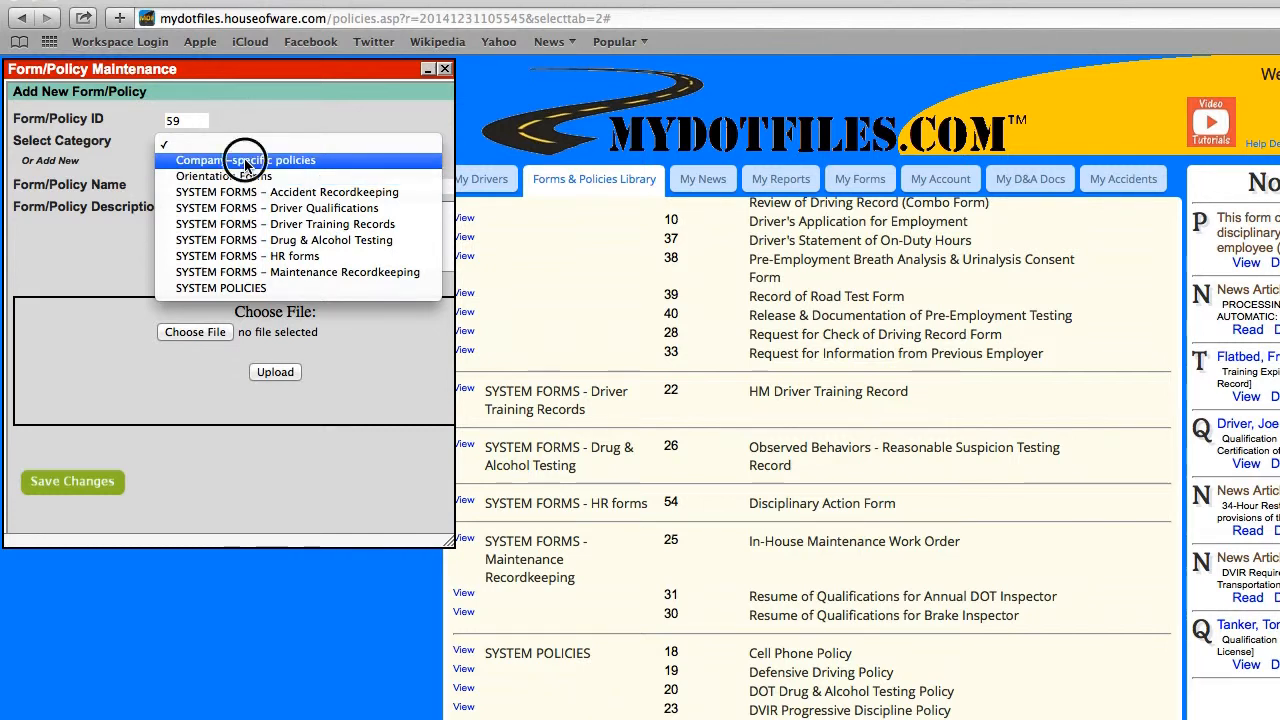
pyautogui.click(134, 163)
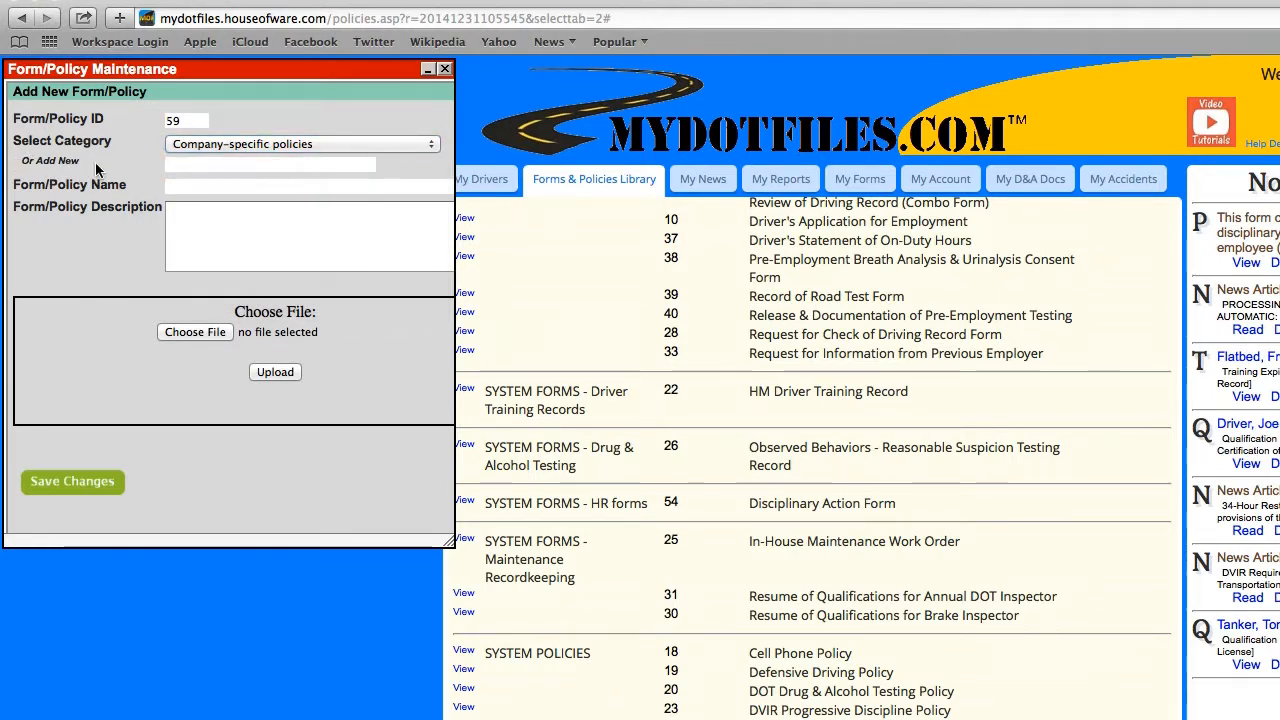
# Step: Name the entry "No Passenger Policy" and describe it as "Training Wheels Trucking No Passenger Policy."
pyautogui.click(199, 185)
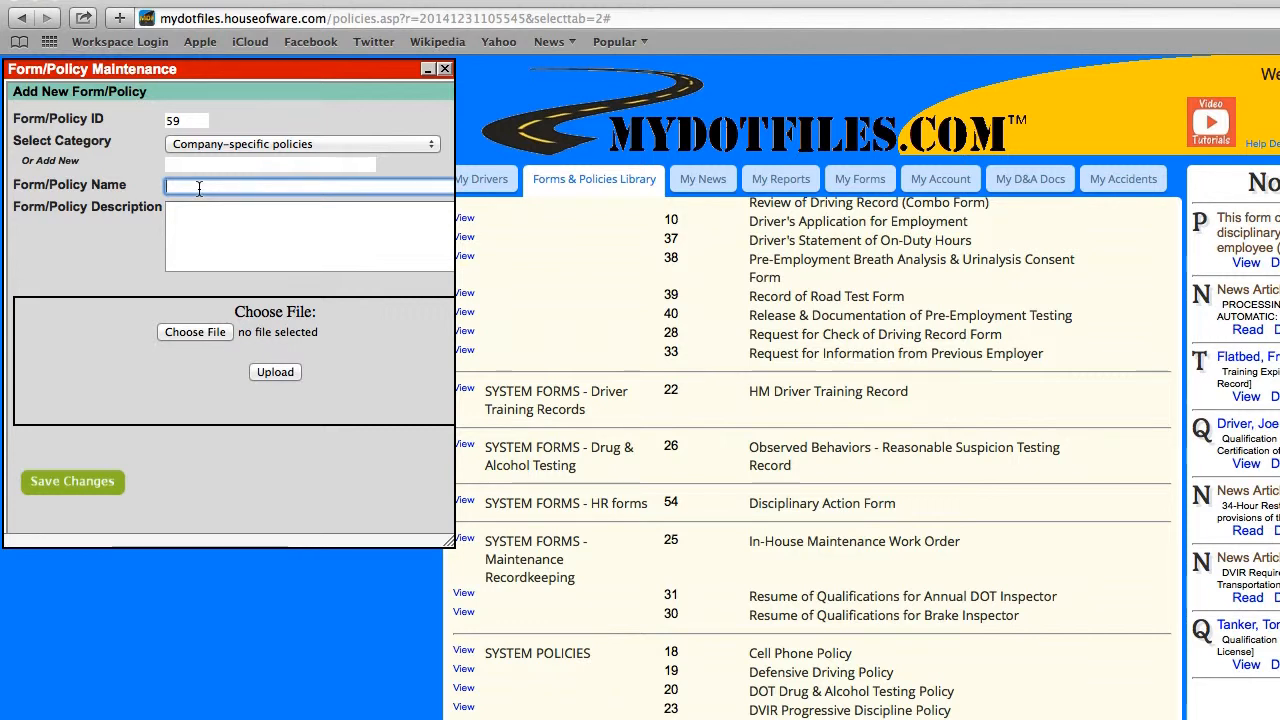
pyautogui.write('No Passenger ')
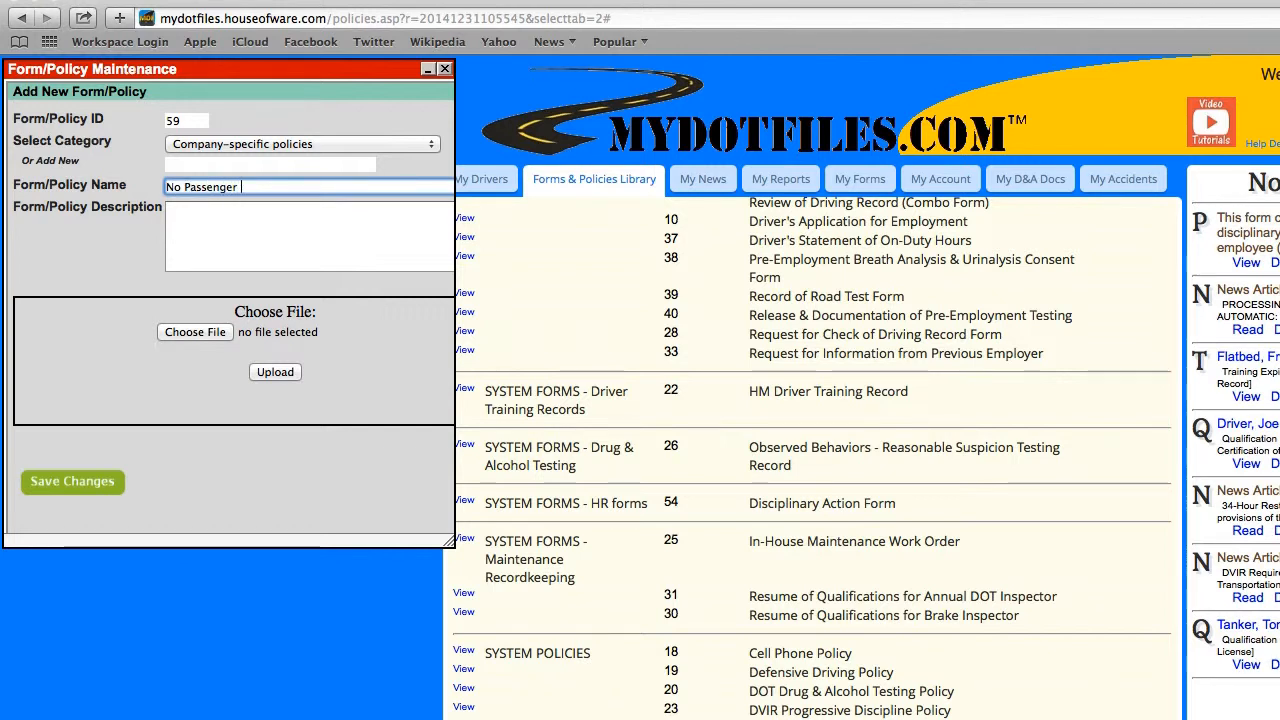
pyautogui.write('Policy')
pyautogui.press('Tab')
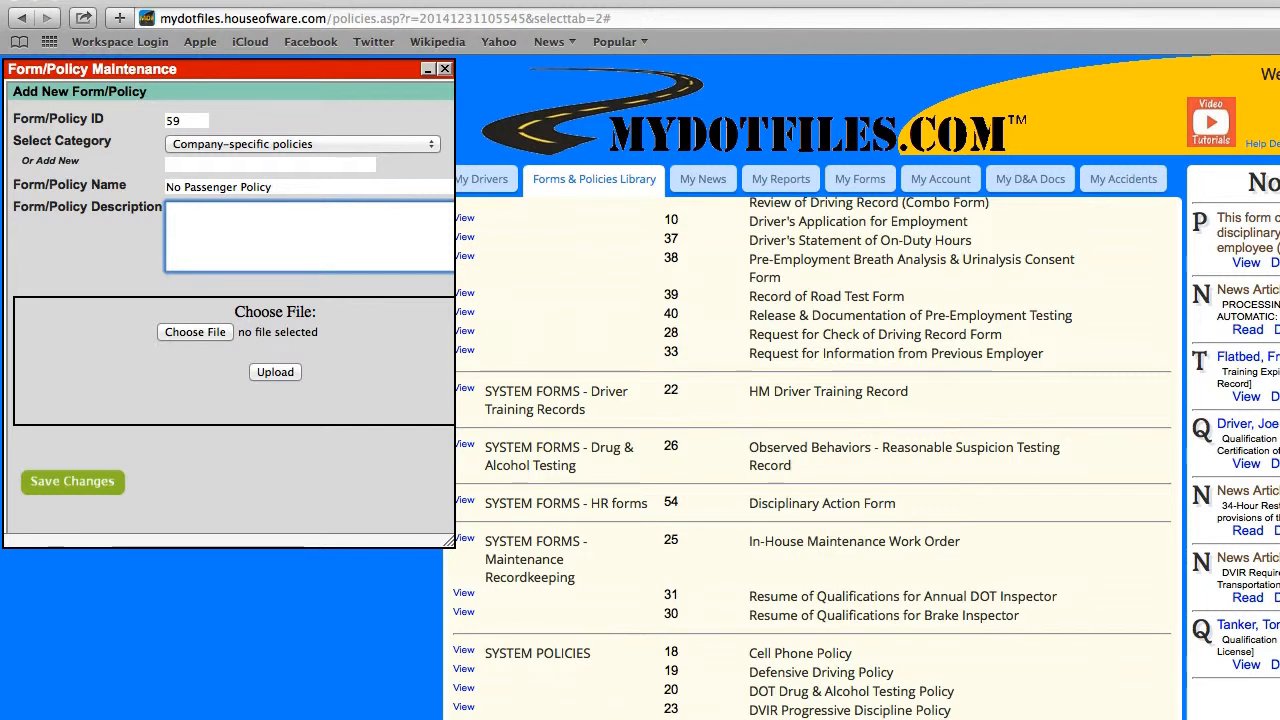
pyautogui.write('Training ')
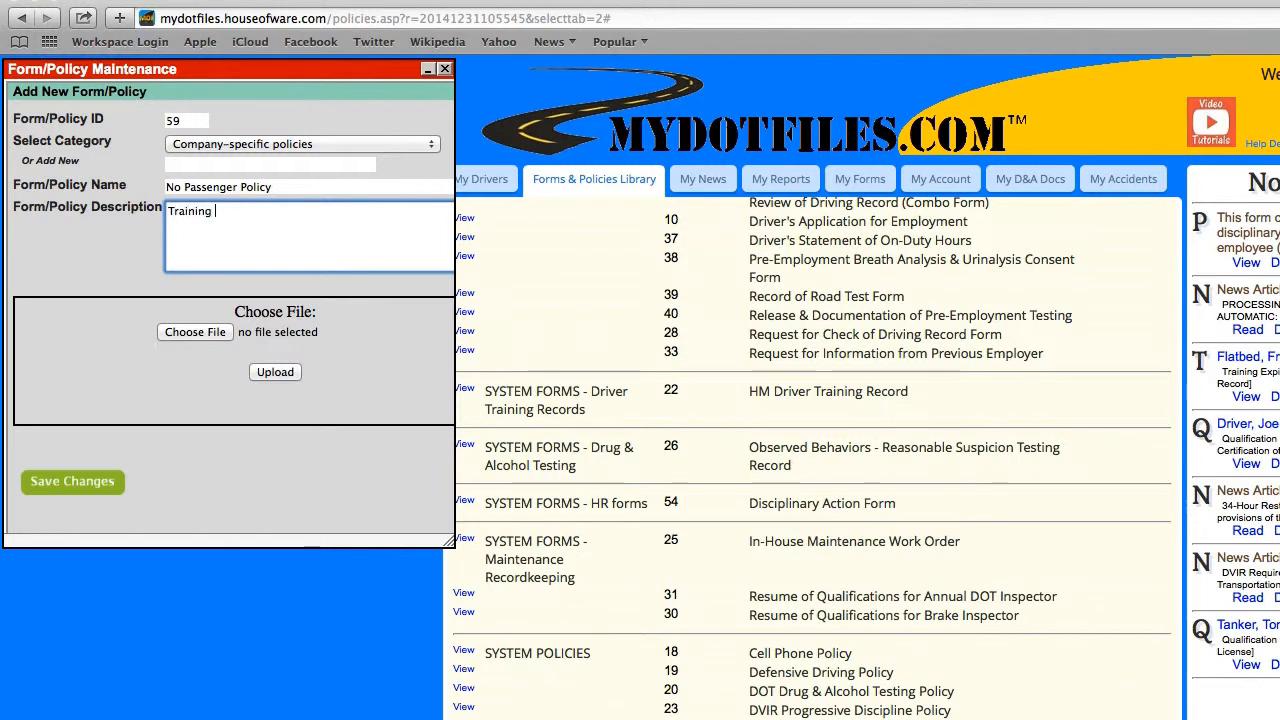
pyautogui.write('Wheels Trucking N')
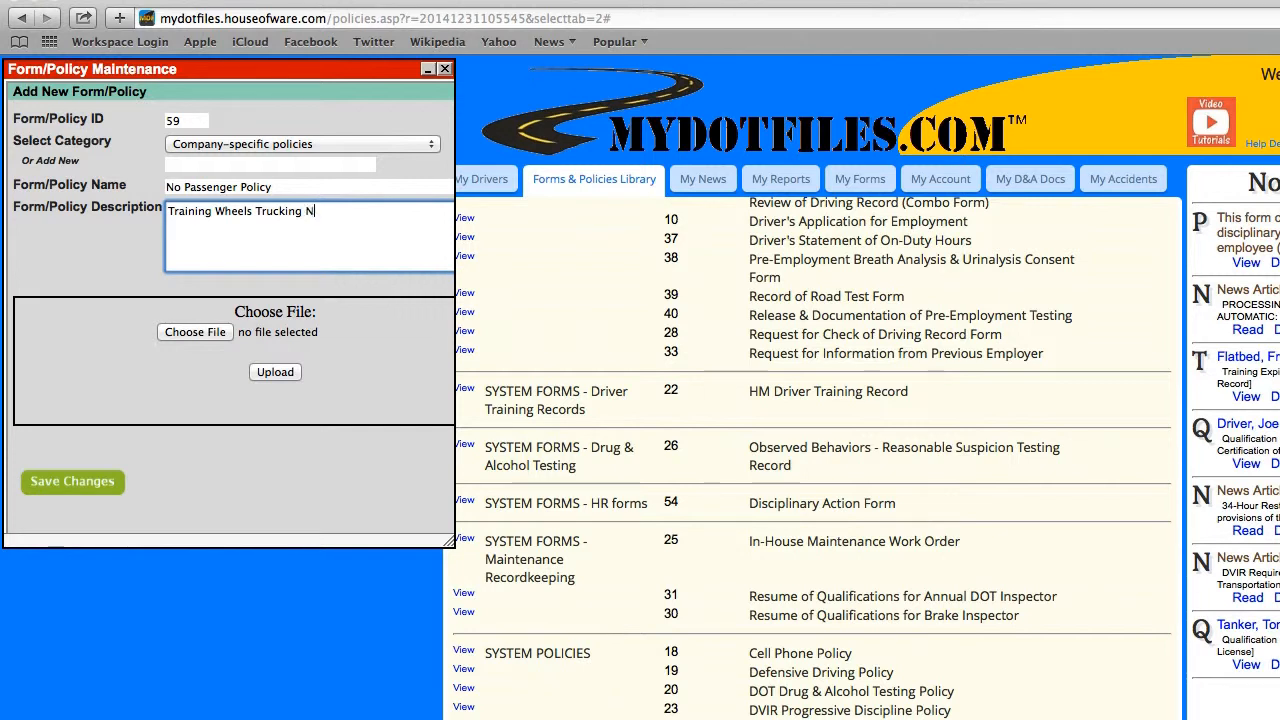
pyautogui.write('o Passenger Policy.')
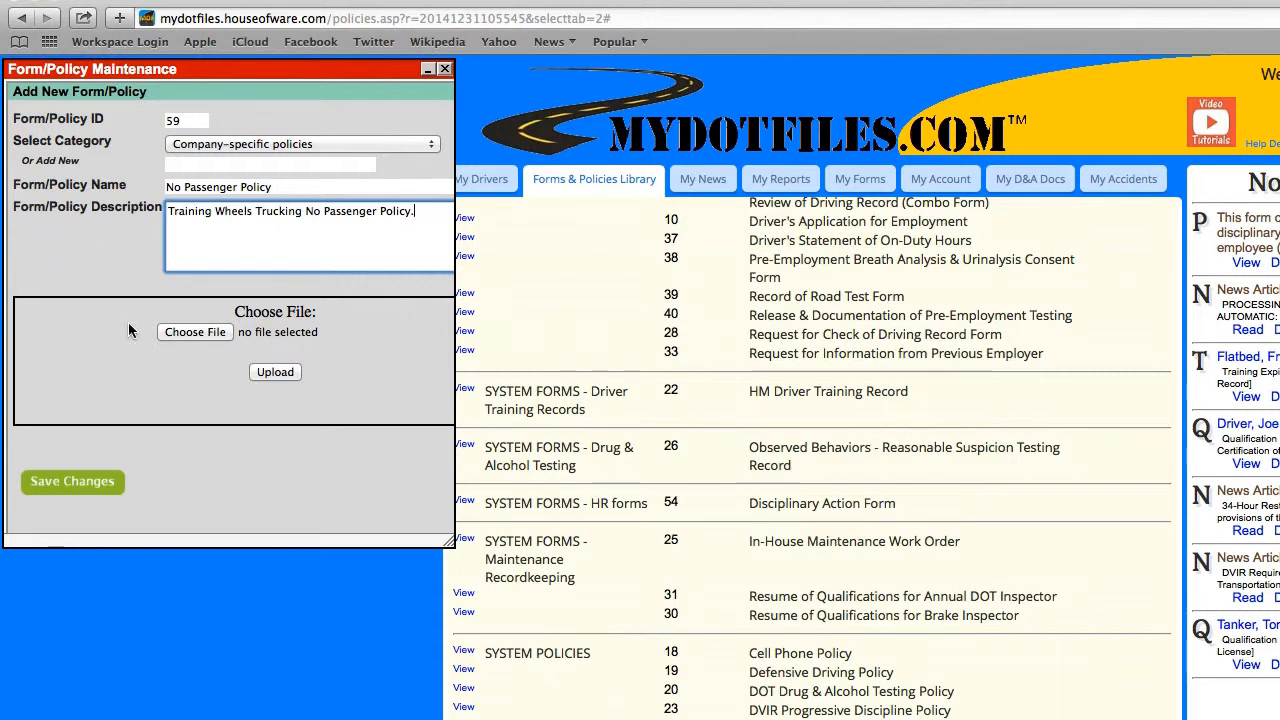
# Step: Upload the "no passenger policy" PDF from the Desktop to the entry and save it
pyautogui.click(197, 334)
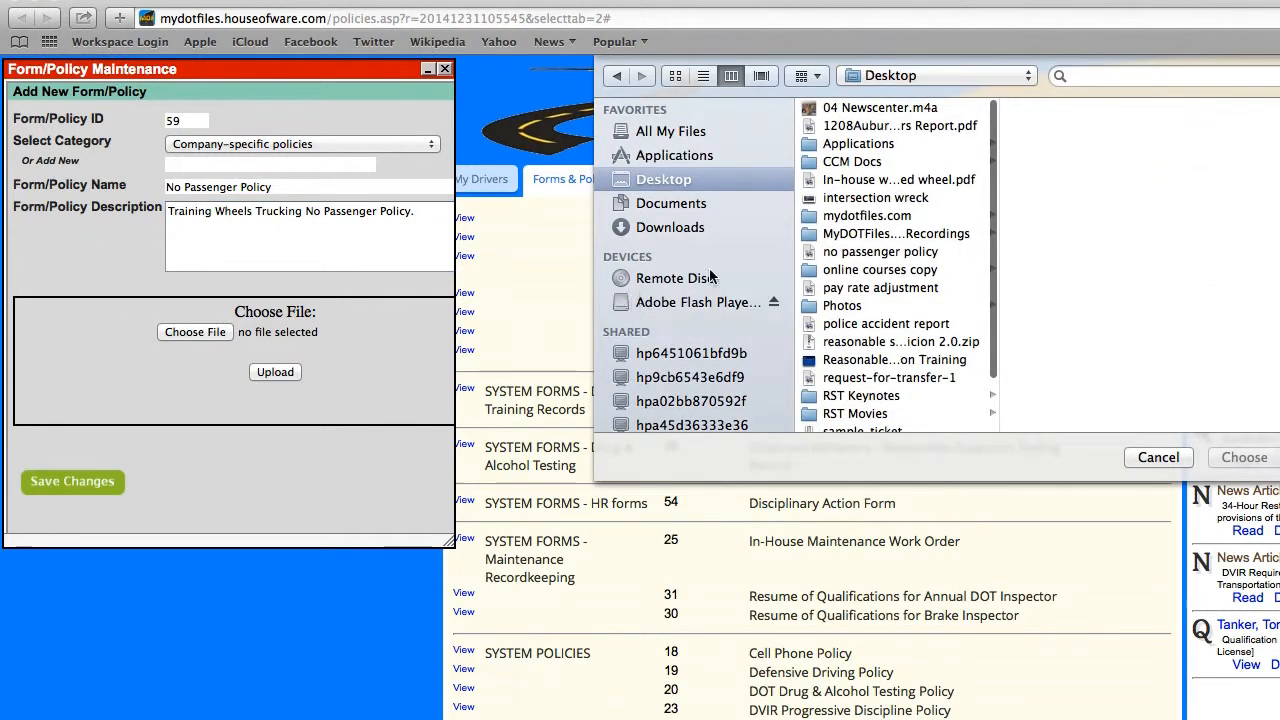
pyautogui.click(884, 252)
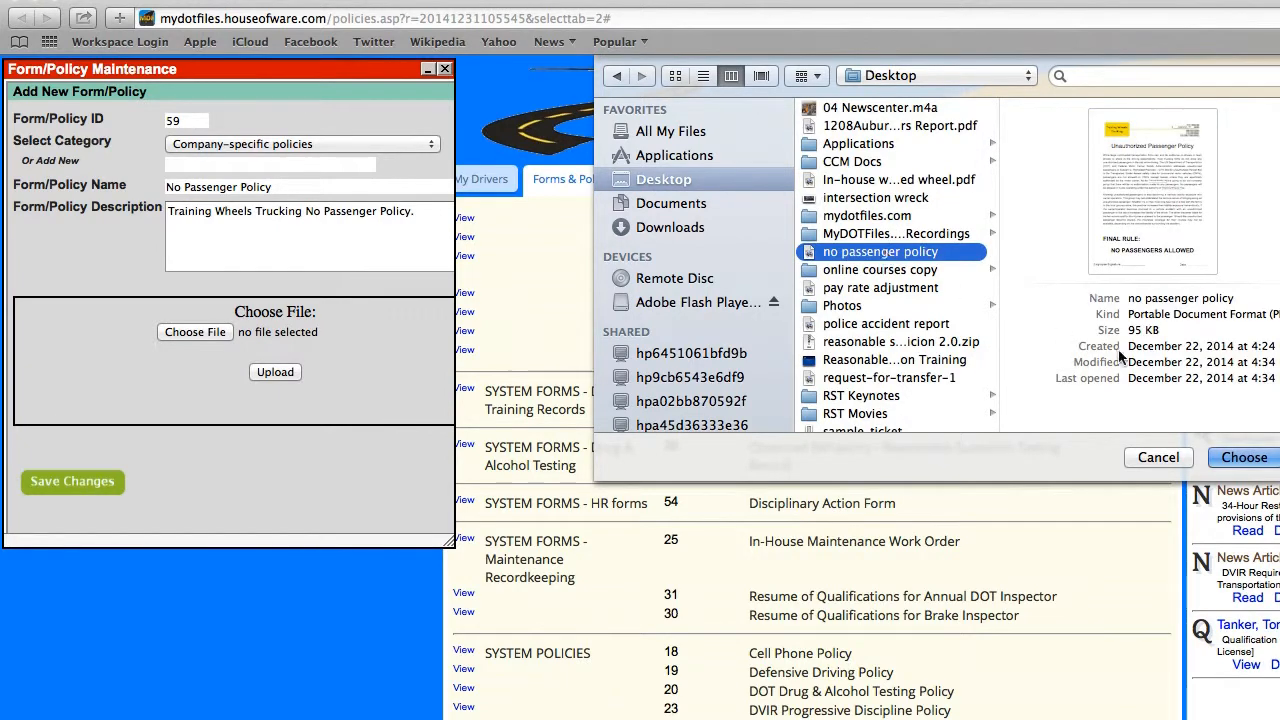
pyautogui.click(1213, 456)
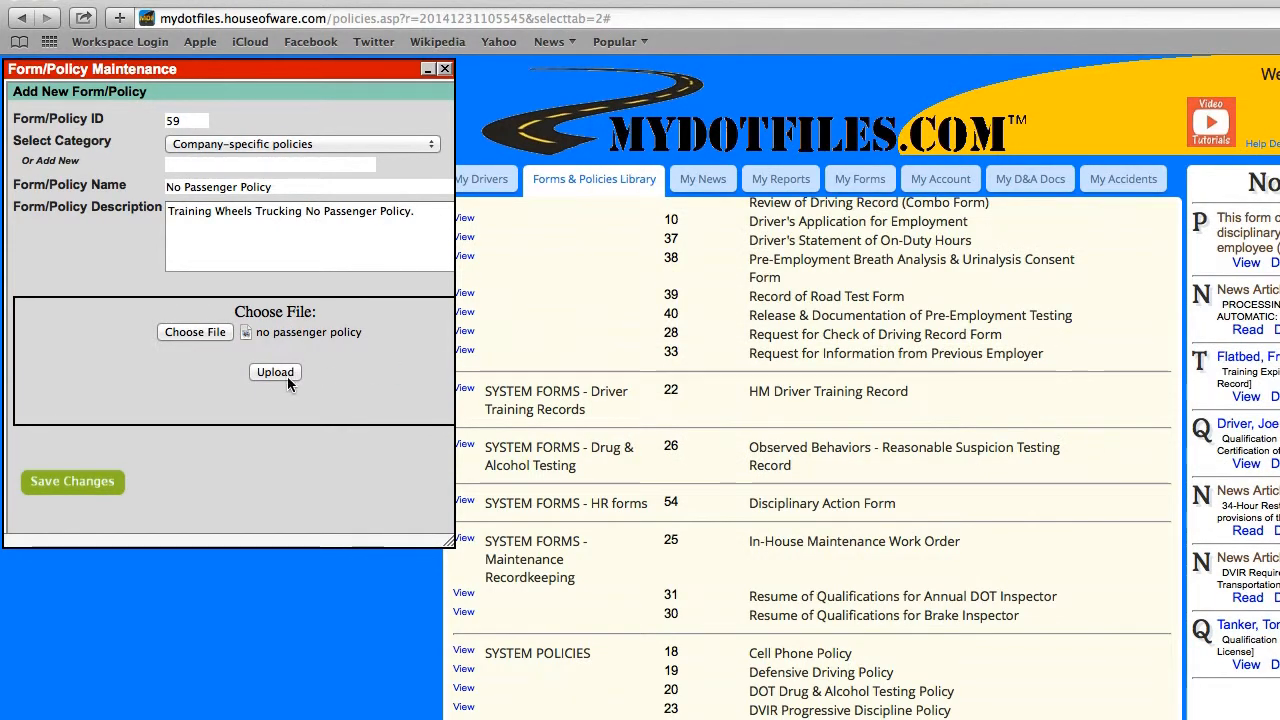
pyautogui.click(282, 375)
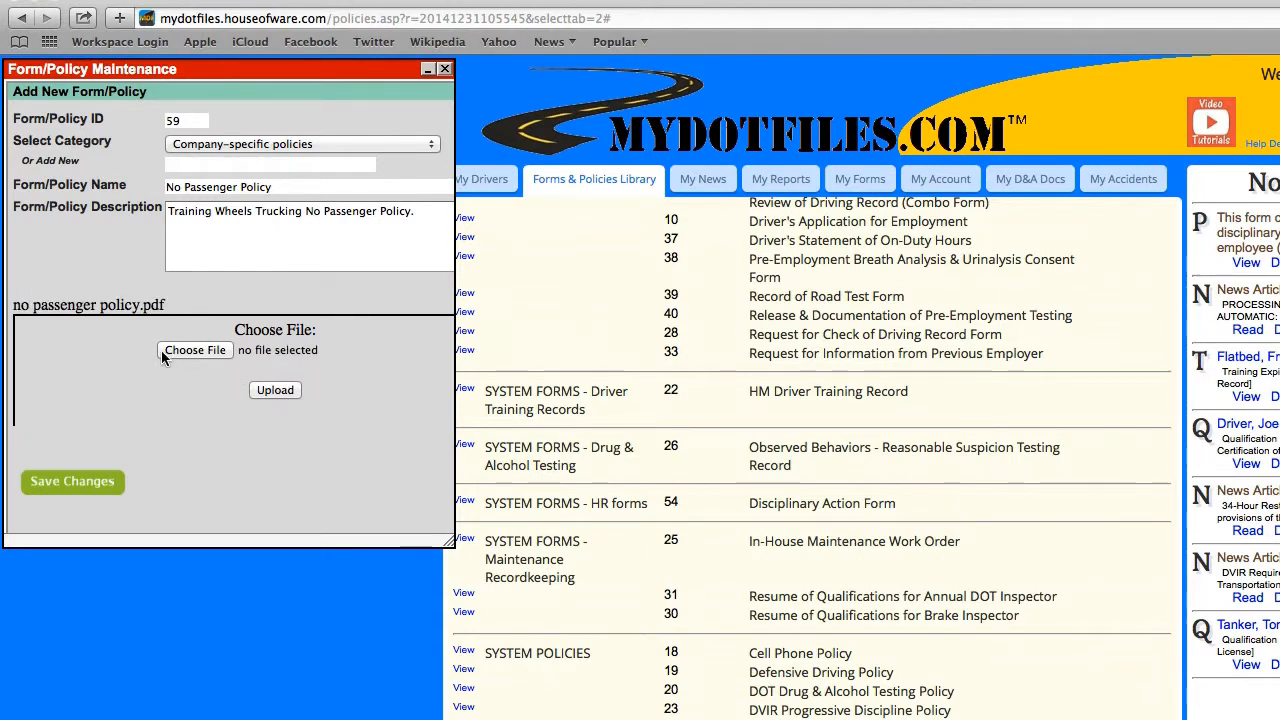
pyautogui.click(98, 484)
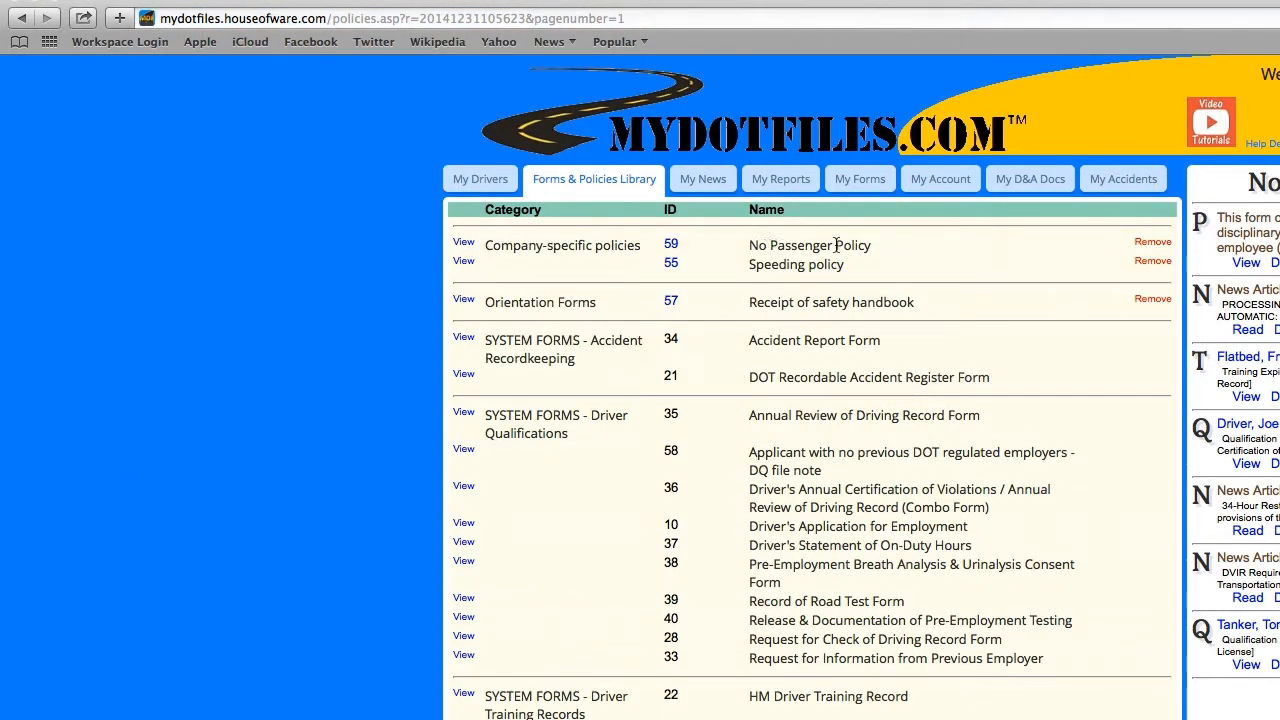
# Step: View the uploaded No Passenger Policy document through to its signature line, and close it
pyautogui.click(464, 244)
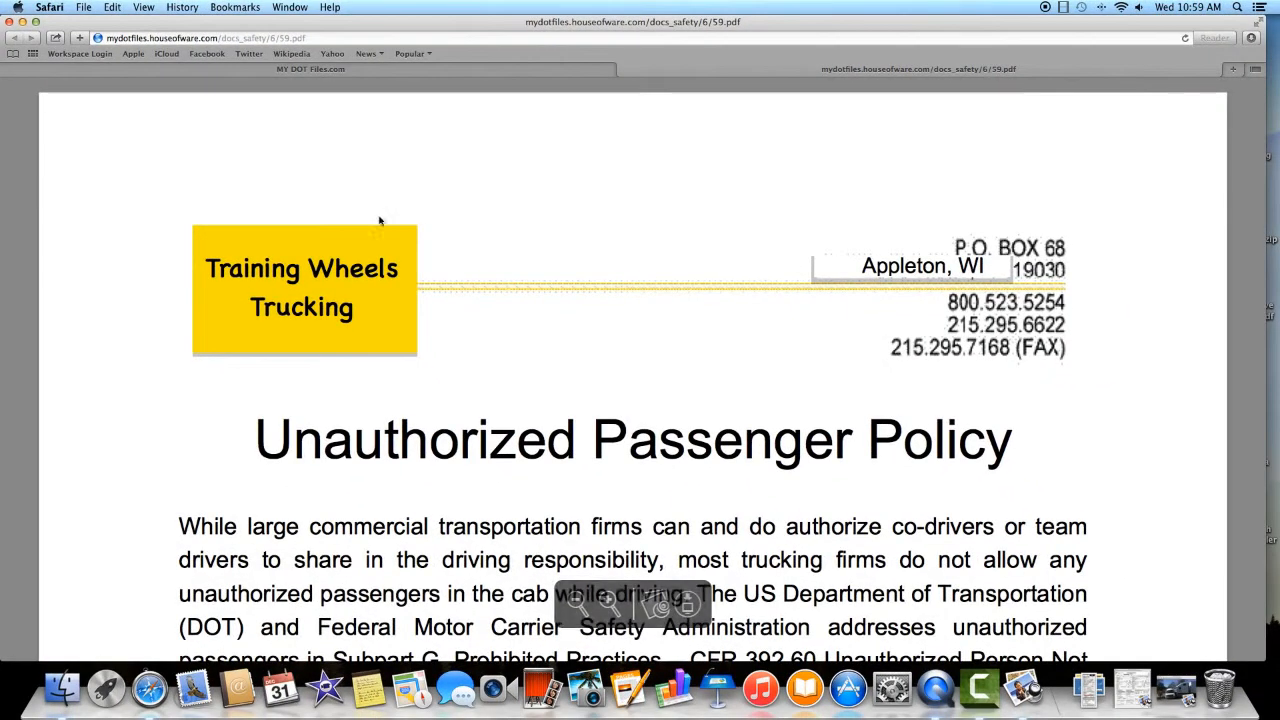
pyautogui.scroll(-2, 456, 235)
pyautogui.scroll(-10, 456, 235)
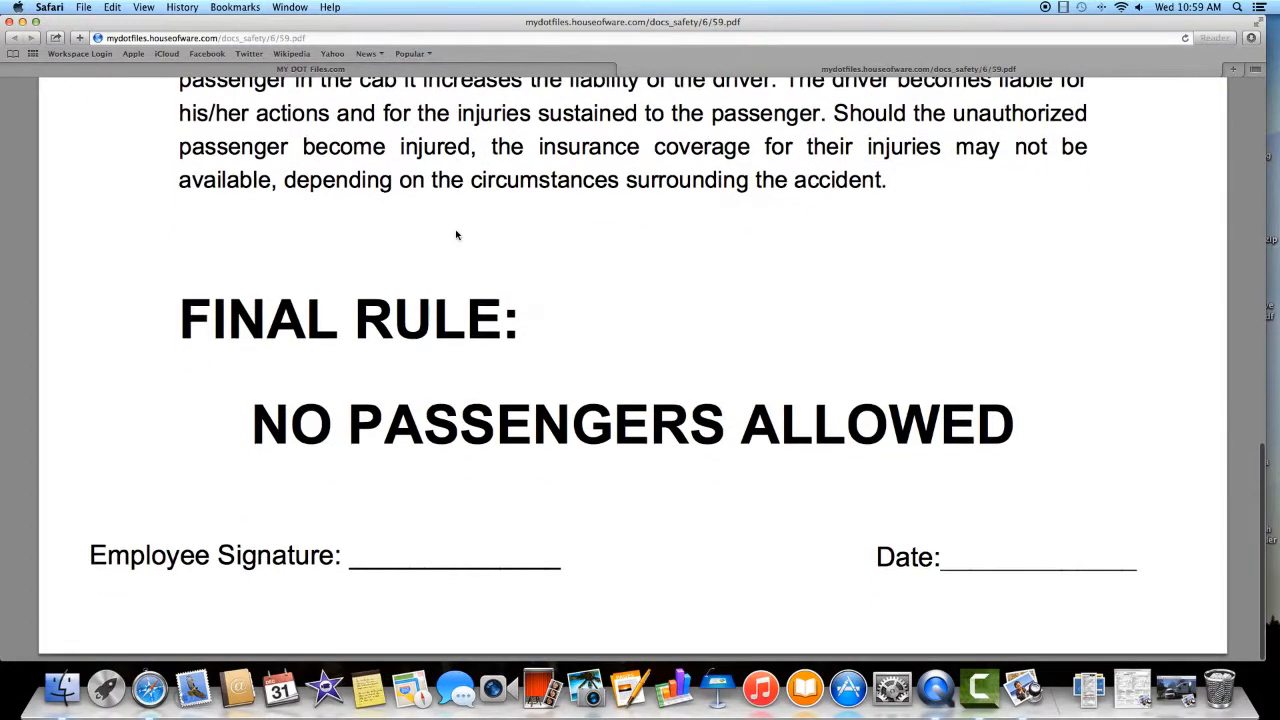
pyautogui.scroll(10, 456, 235)
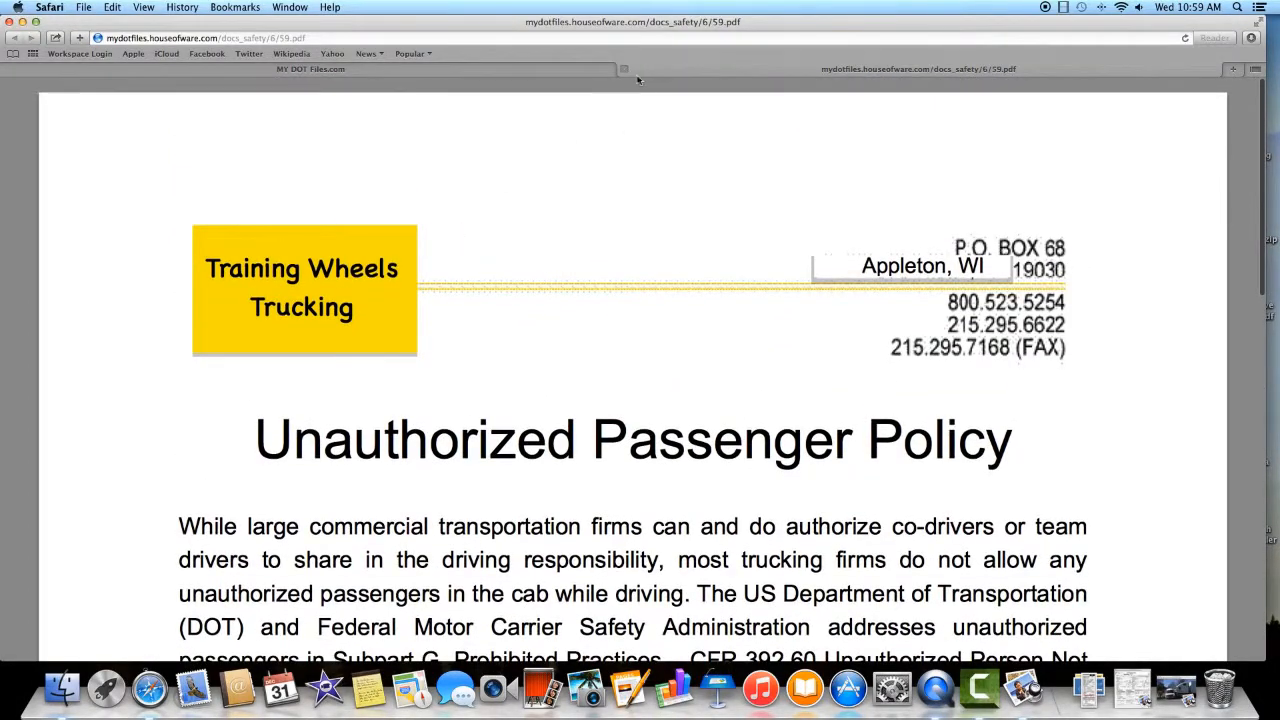
pyautogui.click(624, 69)
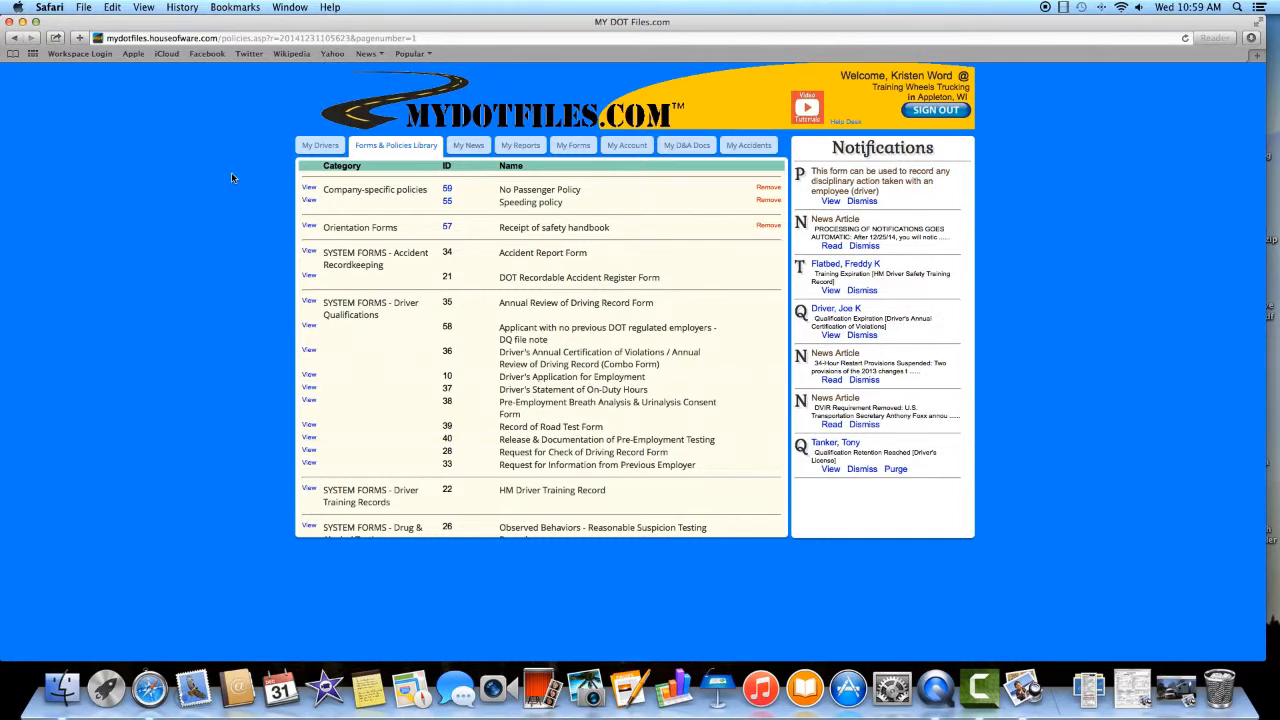
# Step: Start another form entry under a new category "Personnel Action Forms" and name it "Pay Rate Adjustment Form"
pyautogui.scroll(-5, 430, 232)
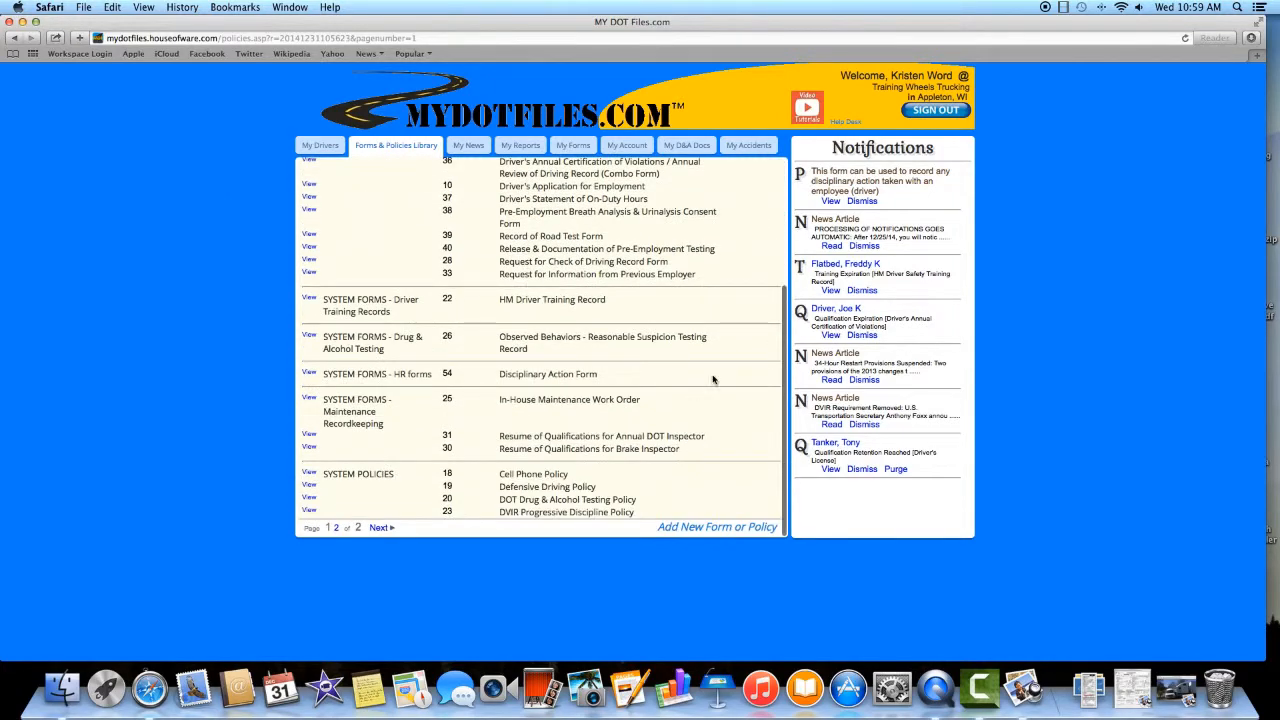
pyautogui.click(722, 528)
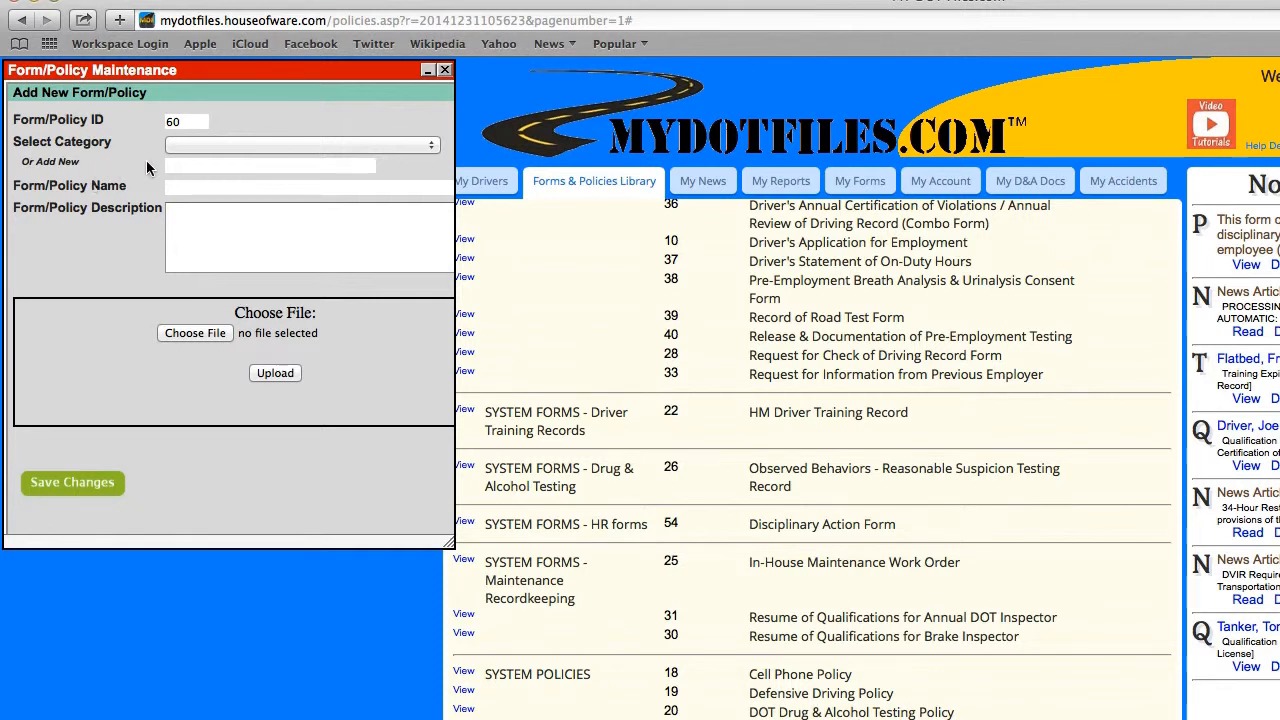
pyautogui.click(192, 166)
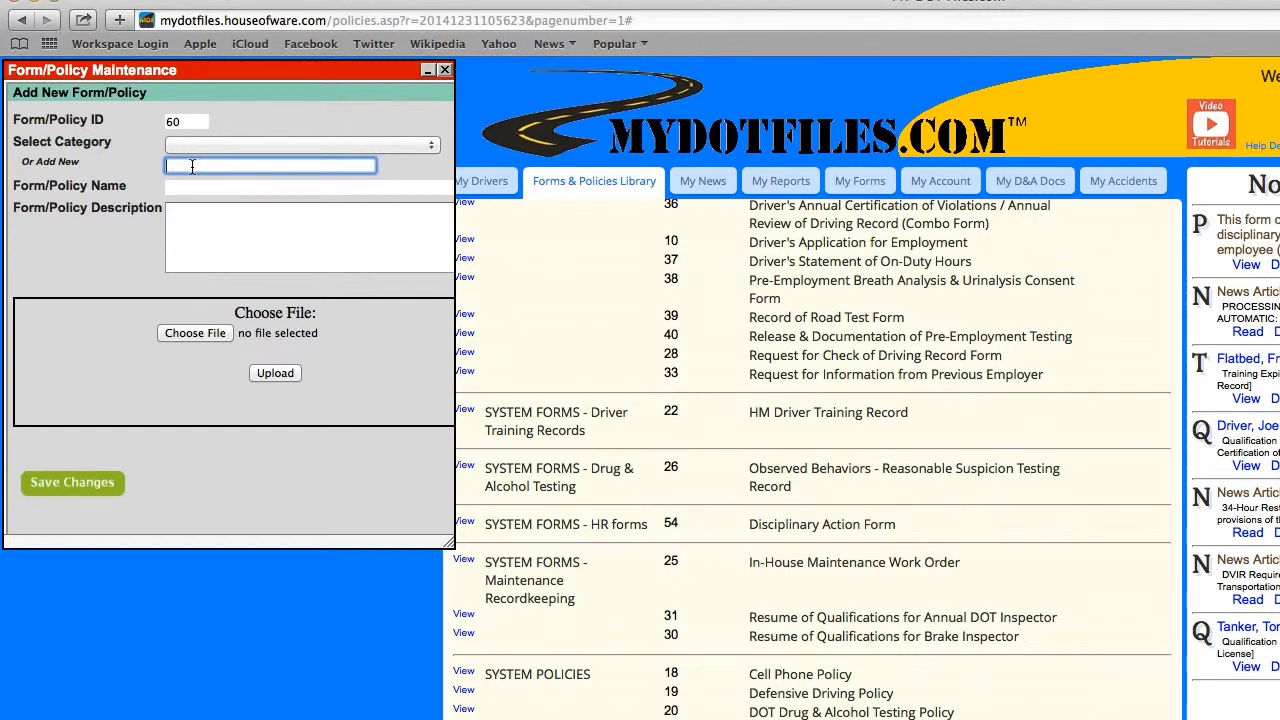
pyautogui.write('Personnel Action Forms')
pyautogui.click(183, 188)
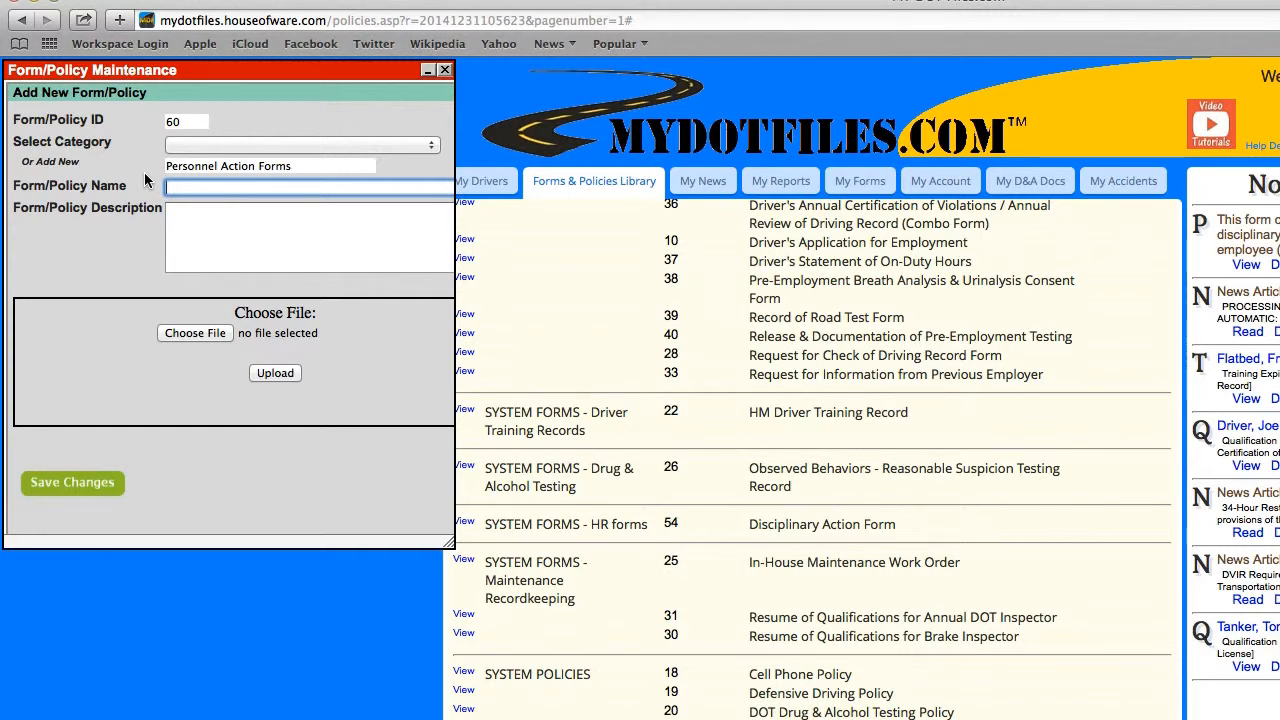
pyautogui.write('Pay Rate Adjustment Form')
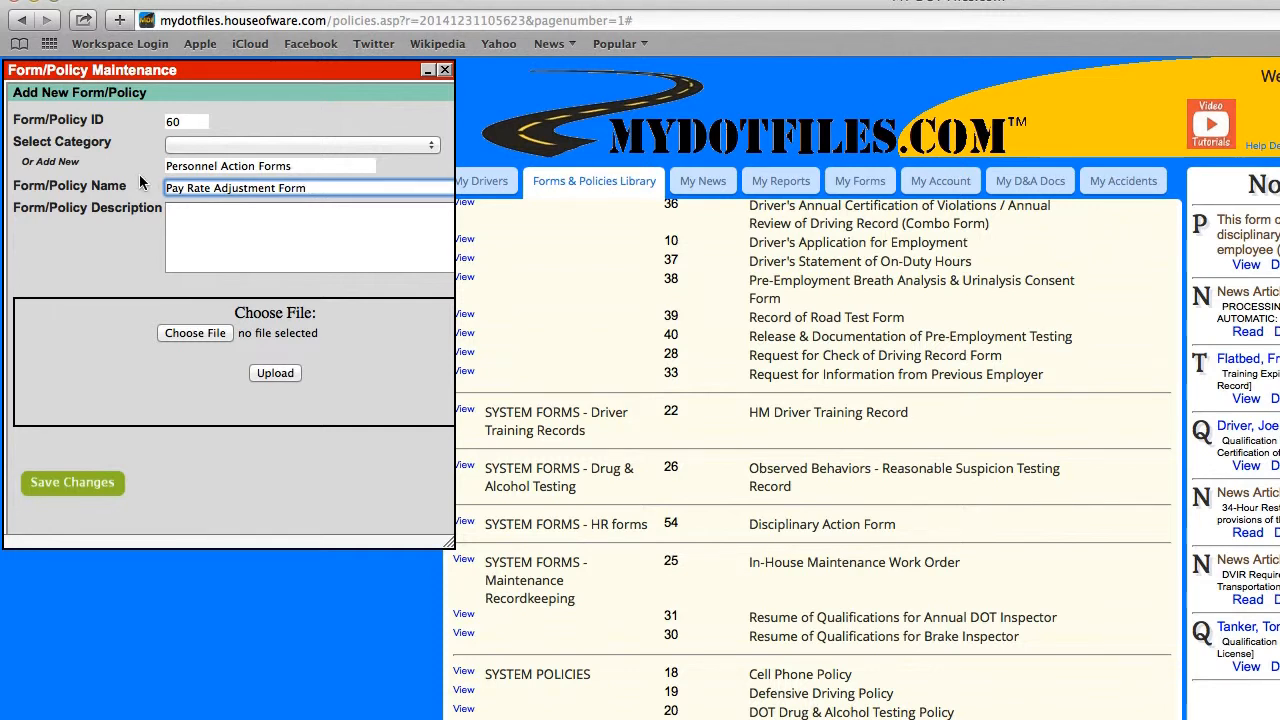
# Step: Describe the form as "used to document when an employee's pay has been adjusted." and shift the entry window slightly aside
pyautogui.click(229, 215)
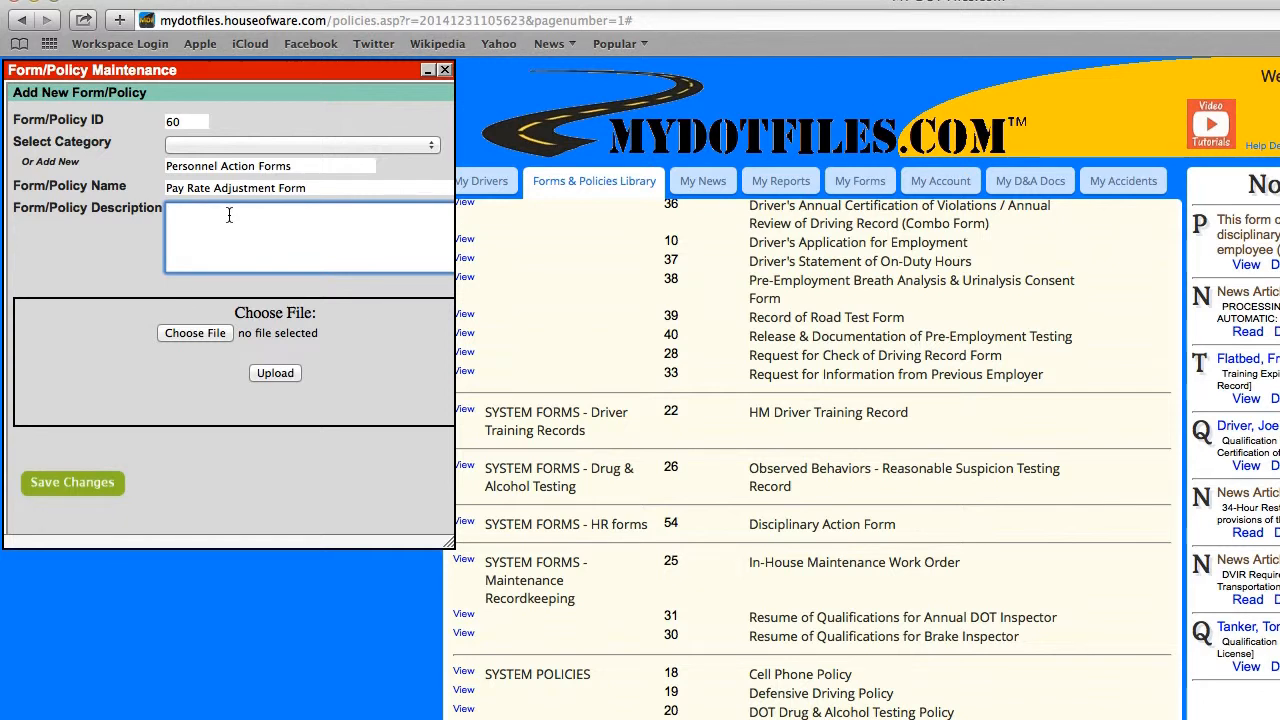
pyautogui.write('used when an employee')
pyautogui.press('BackSpace')
pyautogui.press('BackSpace')
pyautogui.press('BackSpace')
pyautogui.press('BackSpace')
pyautogui.press('BackSpace')
pyautogui.press('BackSpace')
pyautogui.press('BackSpace')
pyautogui.press('BackSpace')
pyautogui.press('BackSpace')
pyautogui.press('BackSpace')
pyautogui.press('BackSpace')
pyautogui.press('BackSpace')
pyautogui.press('BackSpace')
pyautogui.press('BackSpace')
pyautogui.press('BackSpace')
pyautogui.press('BackSpace')
pyautogui.write("to document when an employee's p")
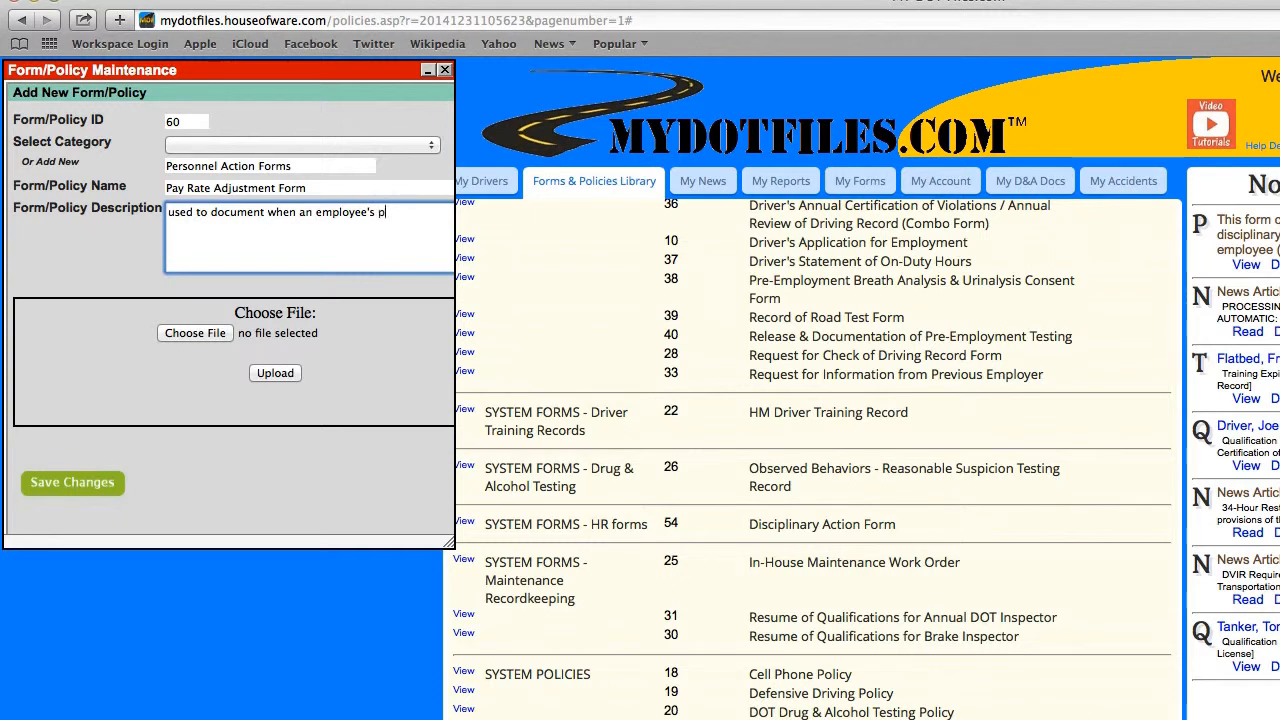
pyautogui.write('ay has been adjusted.')
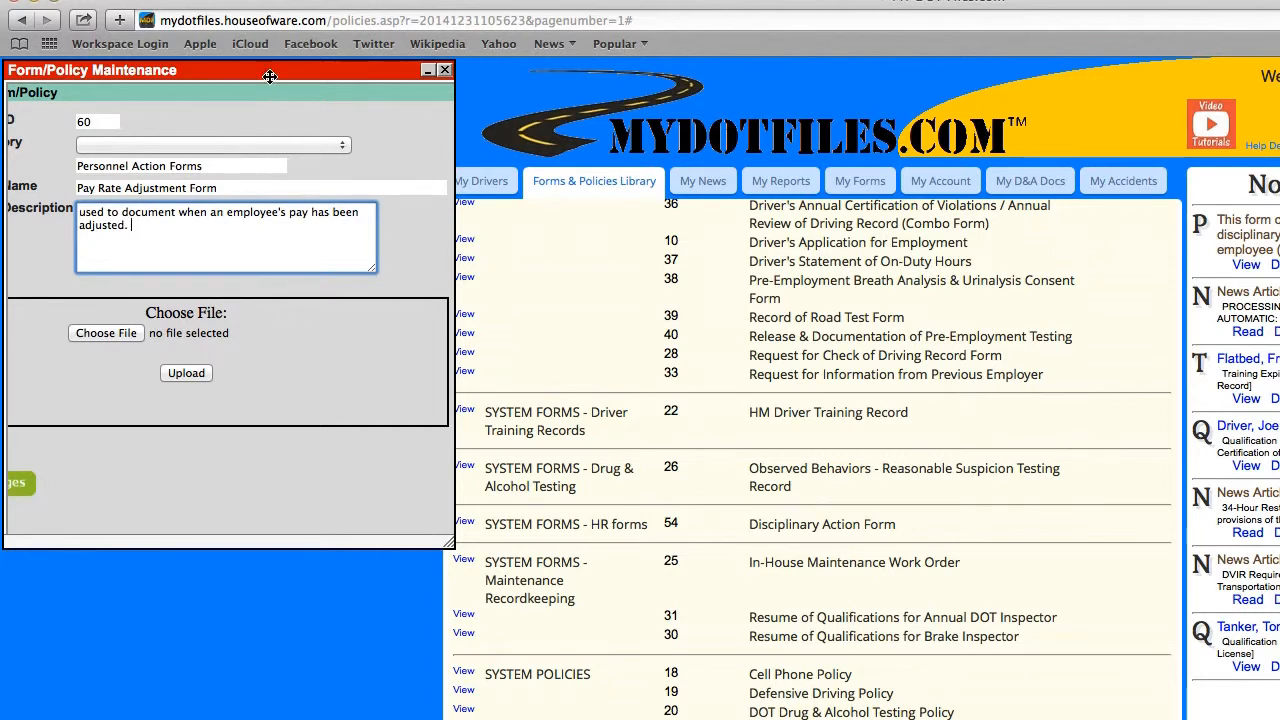
pyautogui.moveTo(272, 71); pyautogui.dragTo(340, 73)
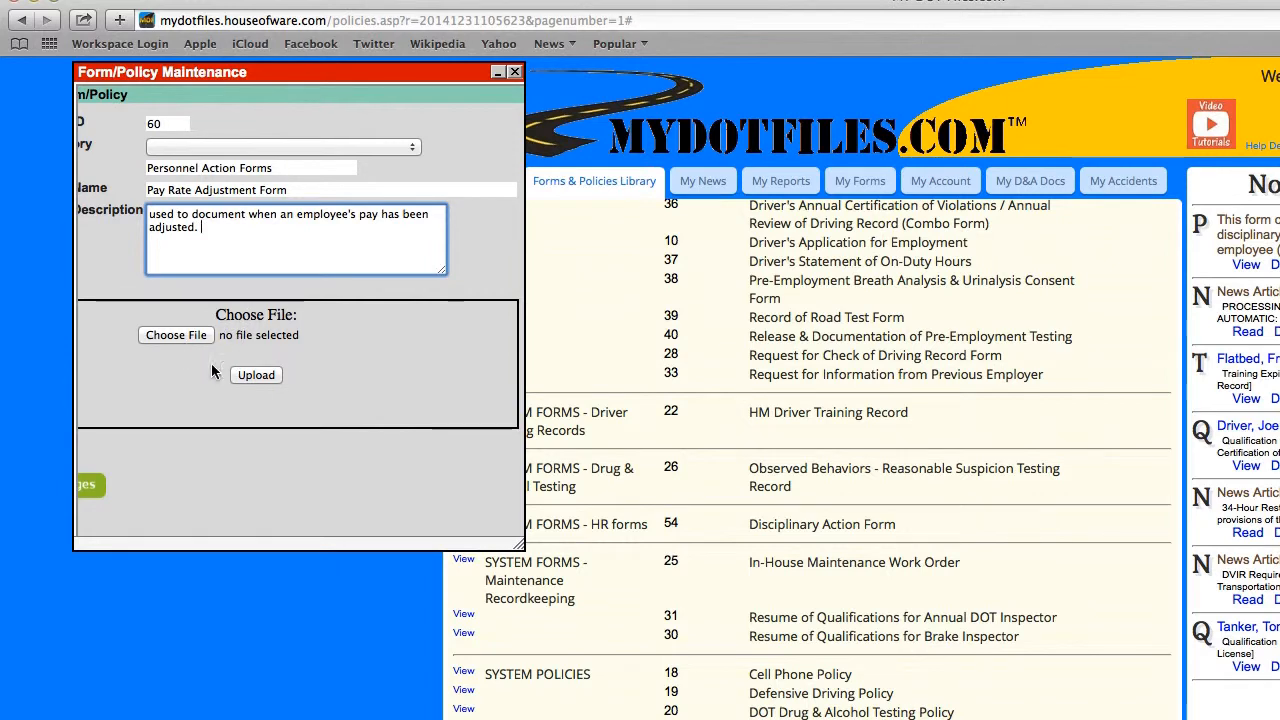
# Step: Upload the "pay rate adjustment" PDF from the Desktop to the form entry and save the entry
pyautogui.click(176, 335)
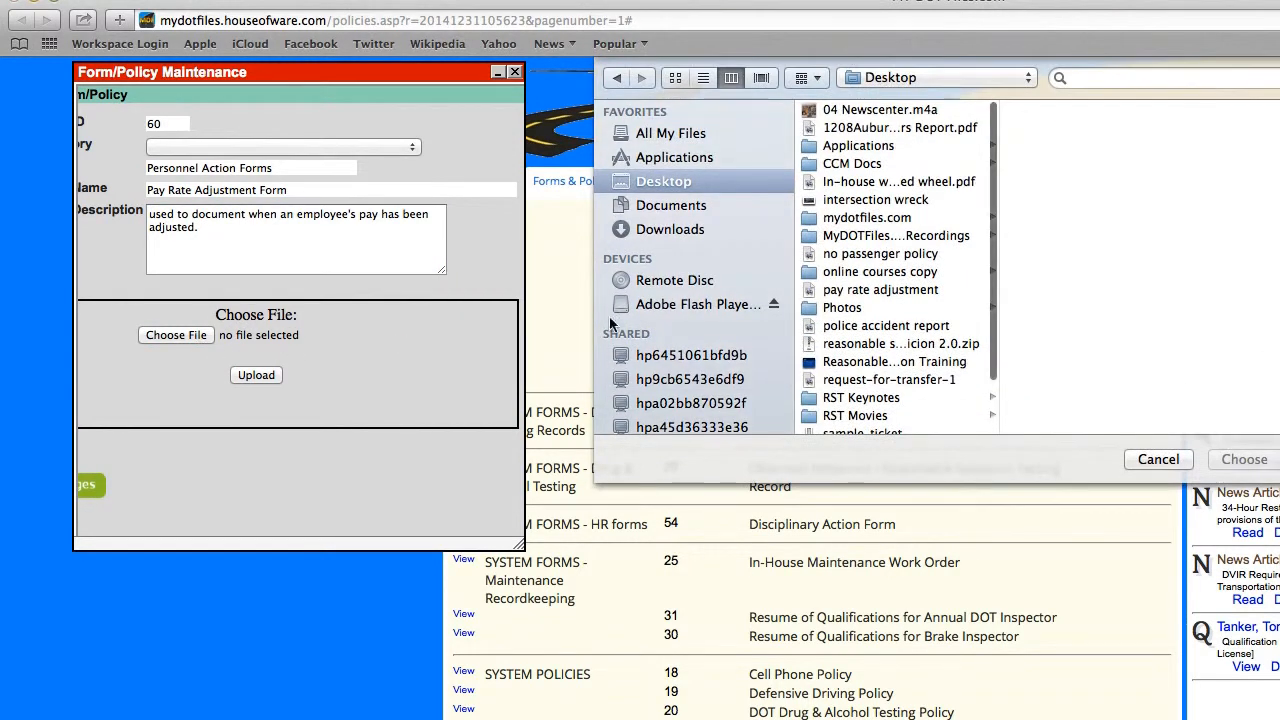
pyautogui.click(862, 290)
pyautogui.click(1243, 459)
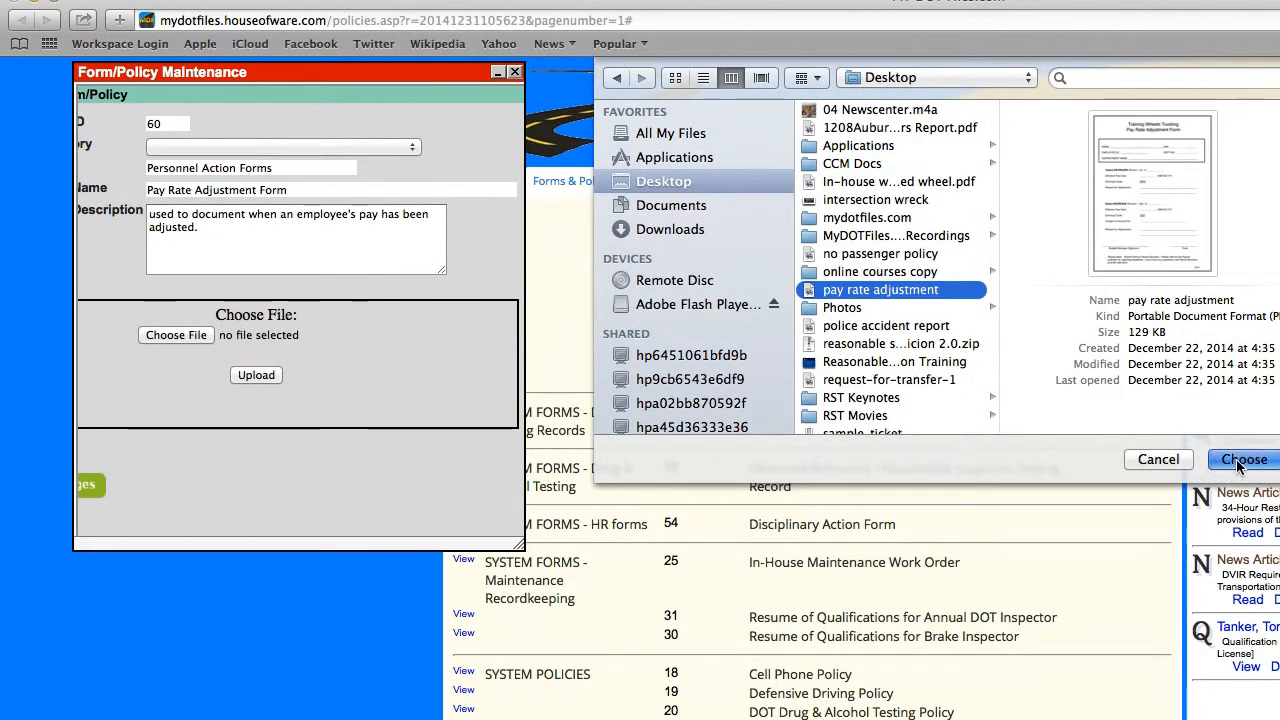
pyautogui.click(268, 378)
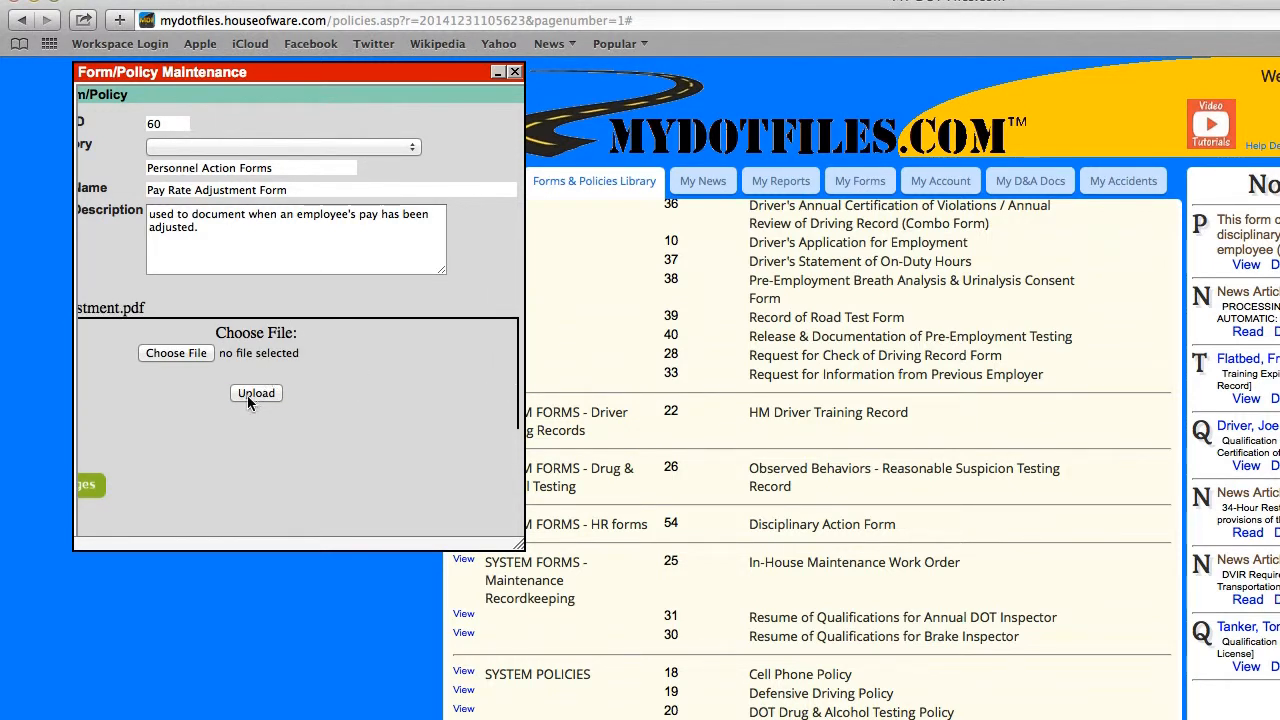
pyautogui.click(92, 487)
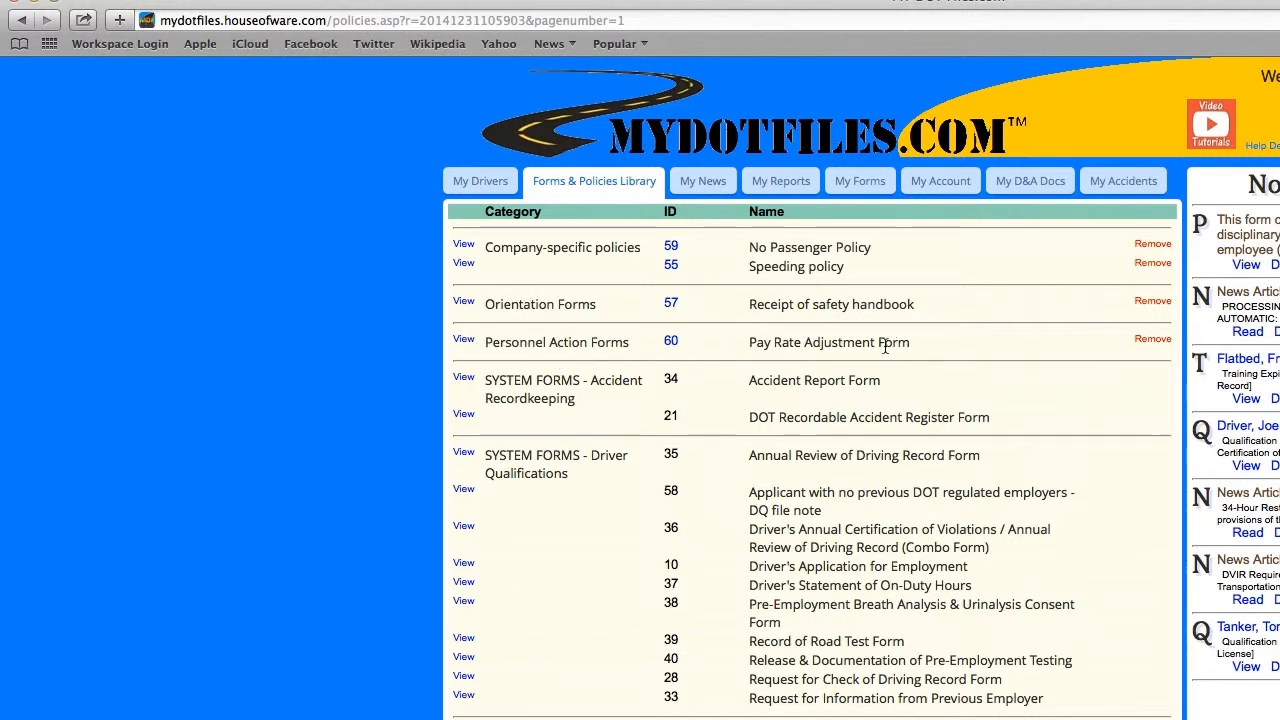
# Step: View the uploaded Pay Rate Adjustment Form, look through its fields, and close the document
pyautogui.click(463, 341)
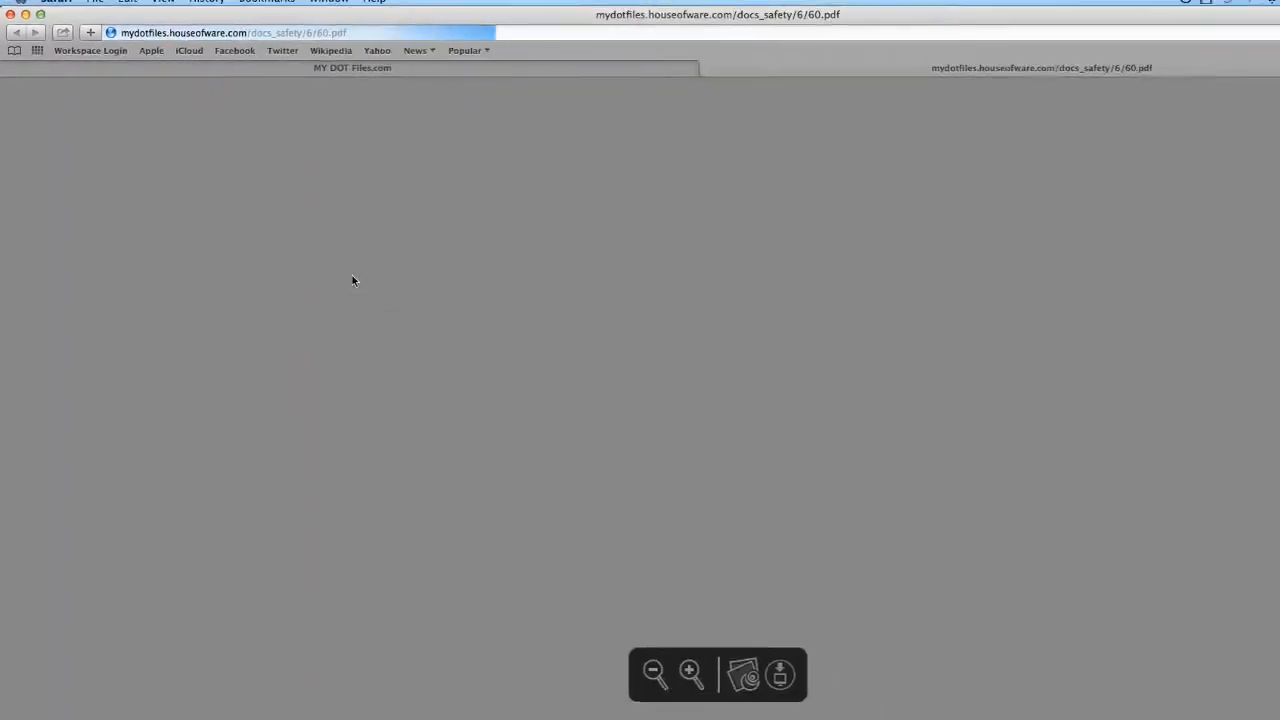
pyautogui.scroll(-10, 311, 257)
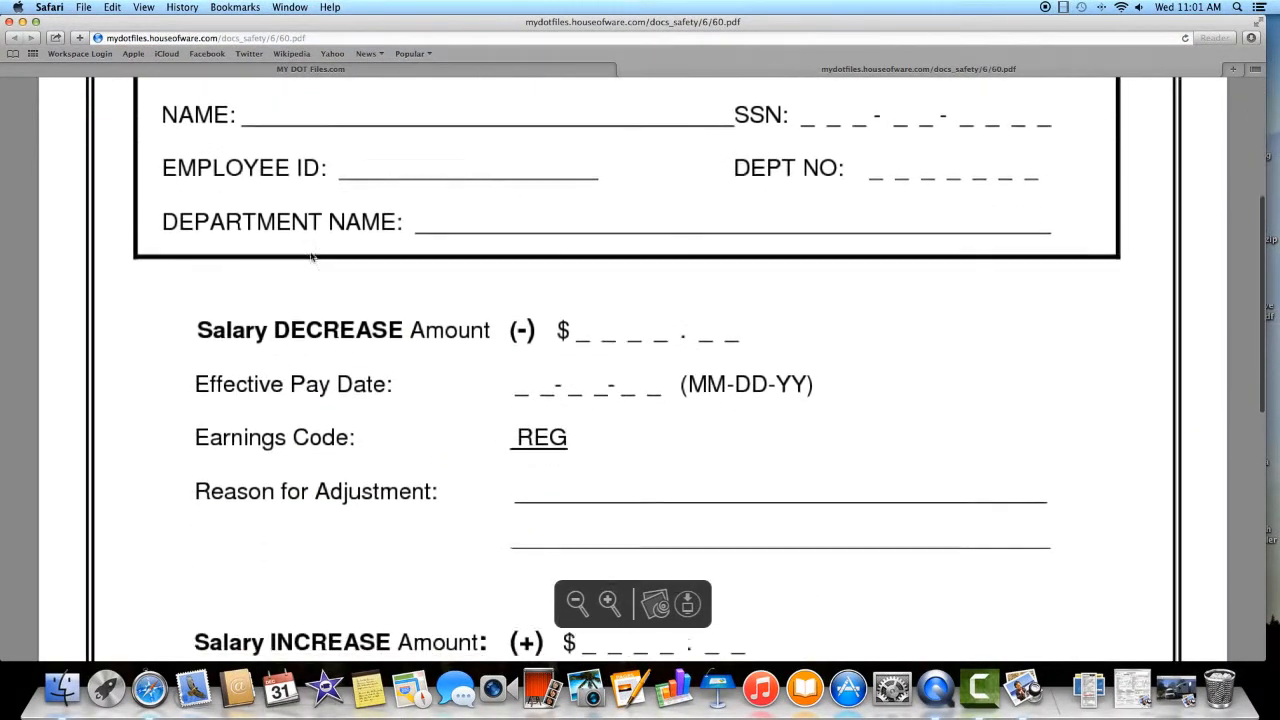
pyautogui.scroll(8, 311, 257)
pyautogui.scroll(3, 311, 257)
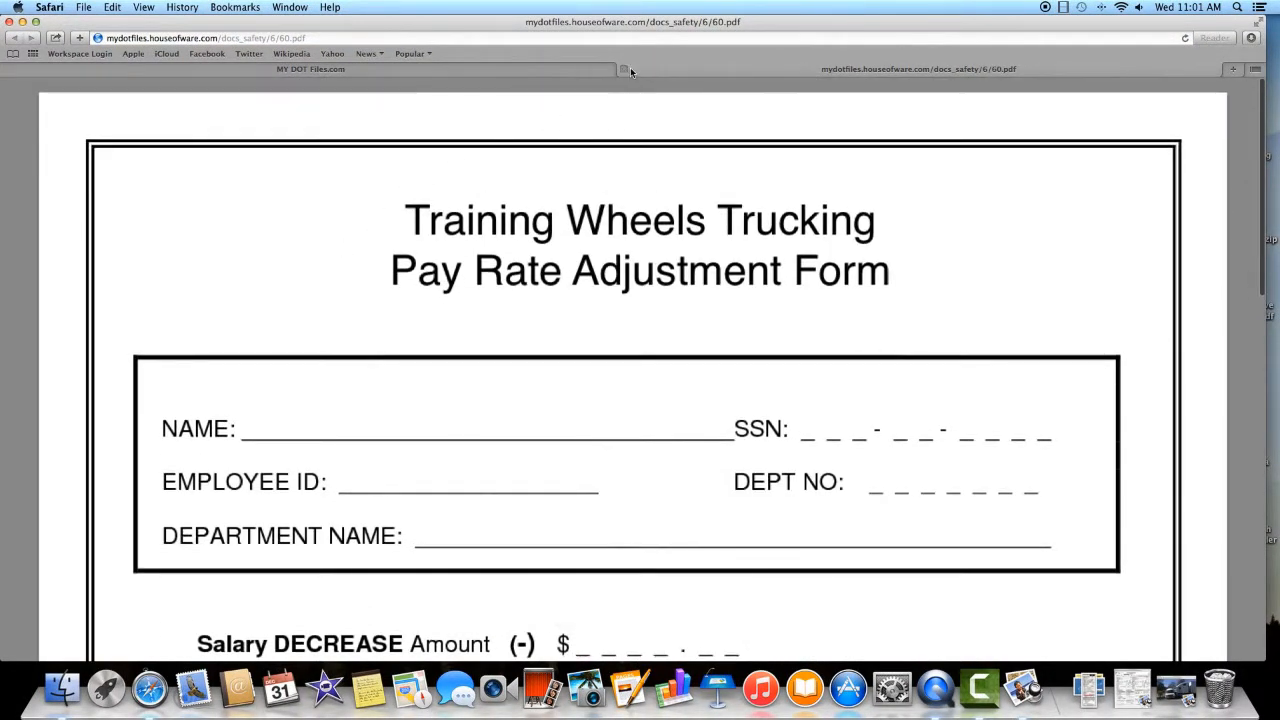
pyautogui.click(627, 67)
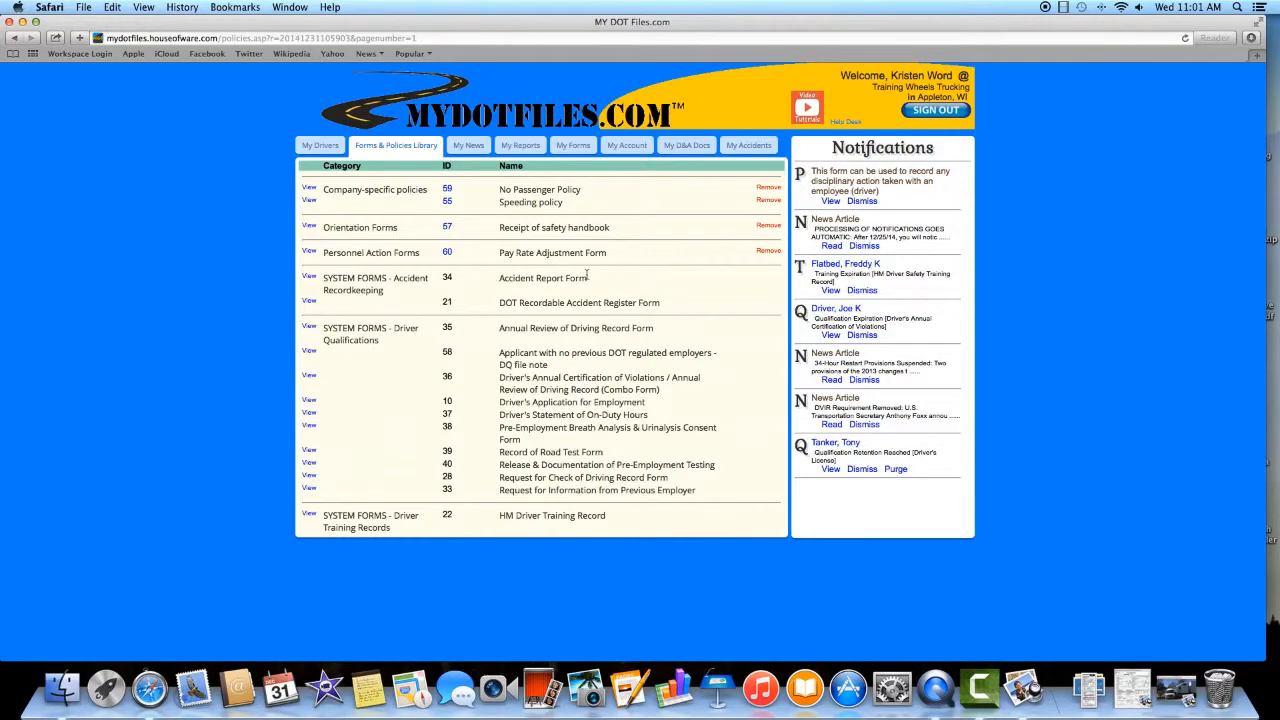
# Step: Add another form entry under the existing "Personnel Action Forms" category and name it "Location Transfer Request Form"
pyautogui.scroll(-5, 587, 276)
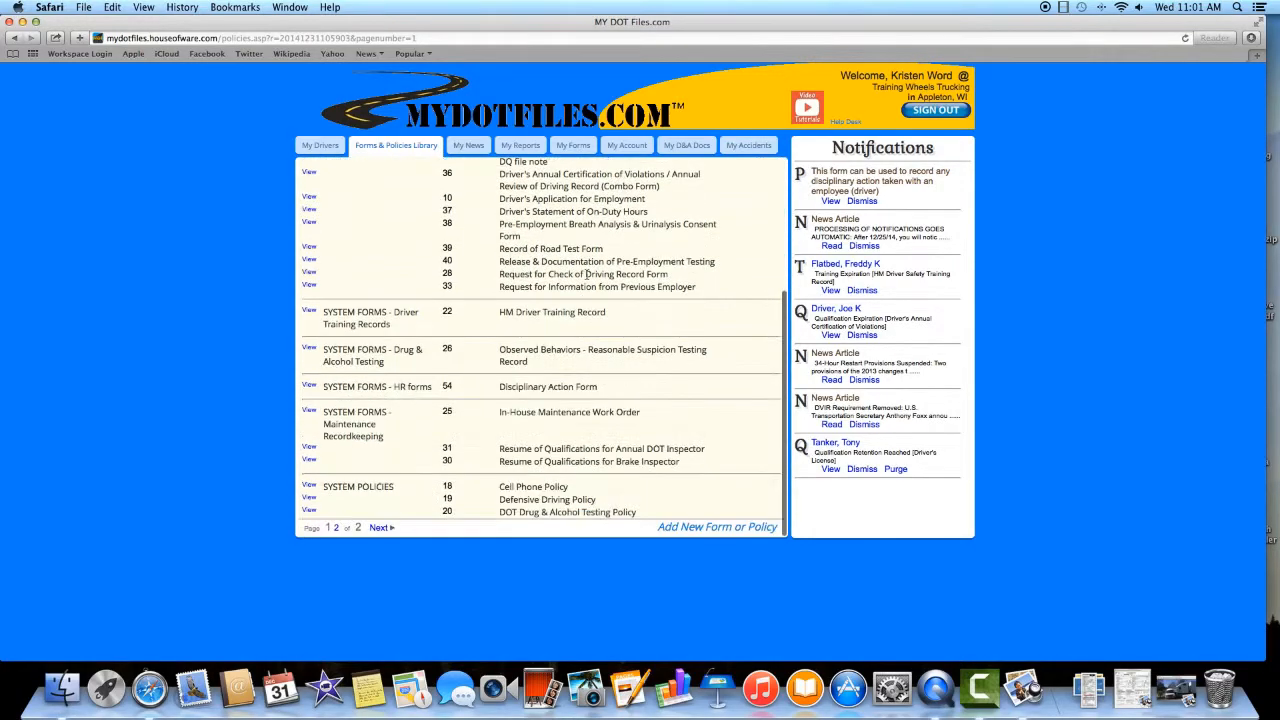
pyautogui.click(738, 527)
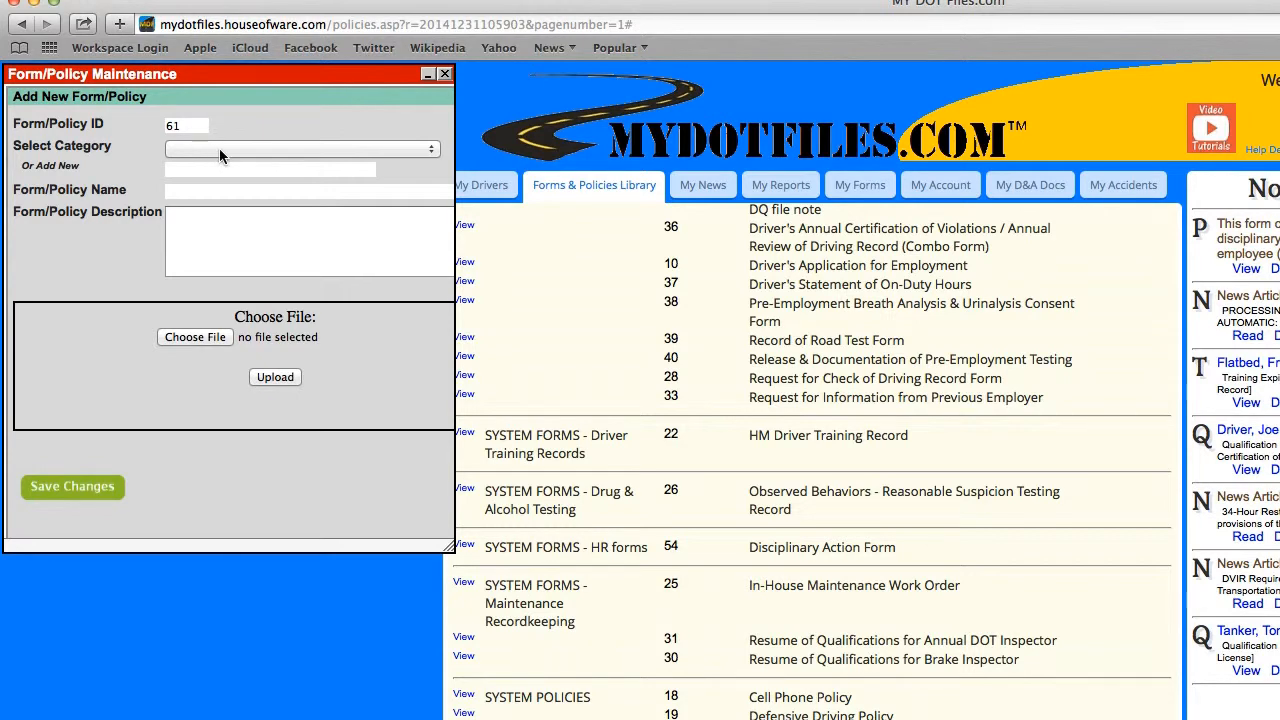
pyautogui.click(250, 148)
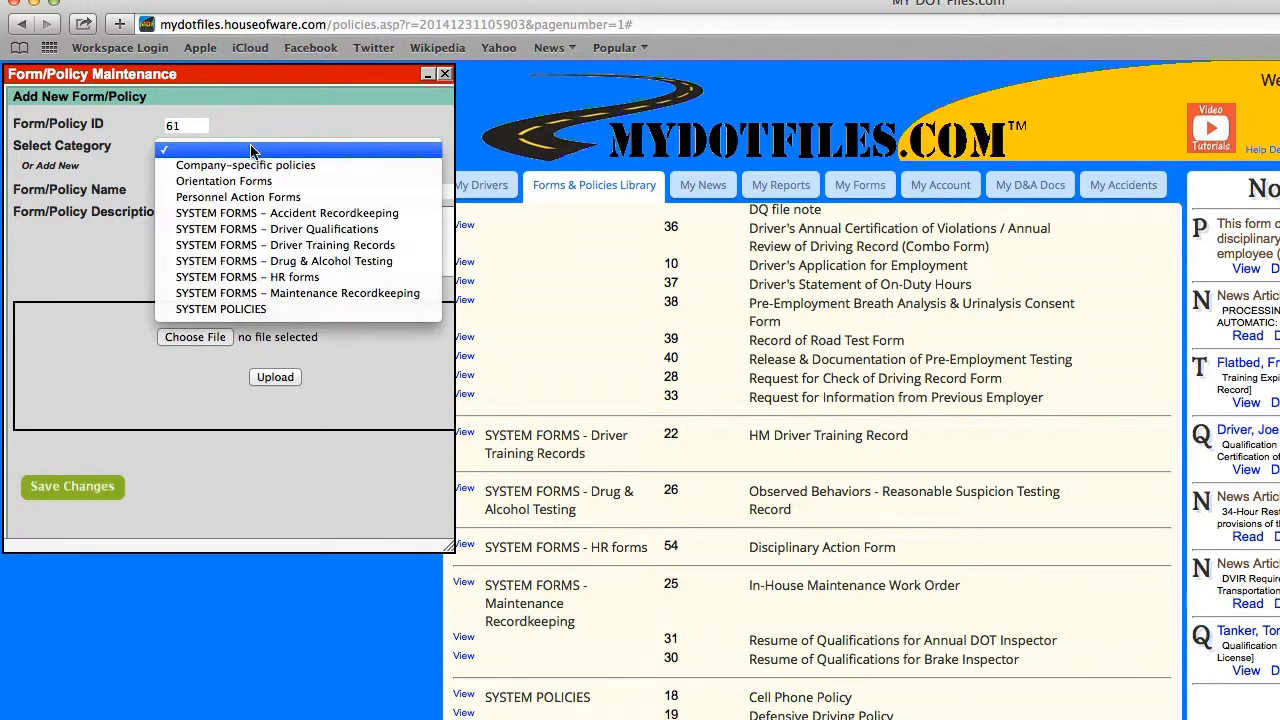
pyautogui.click(240, 197)
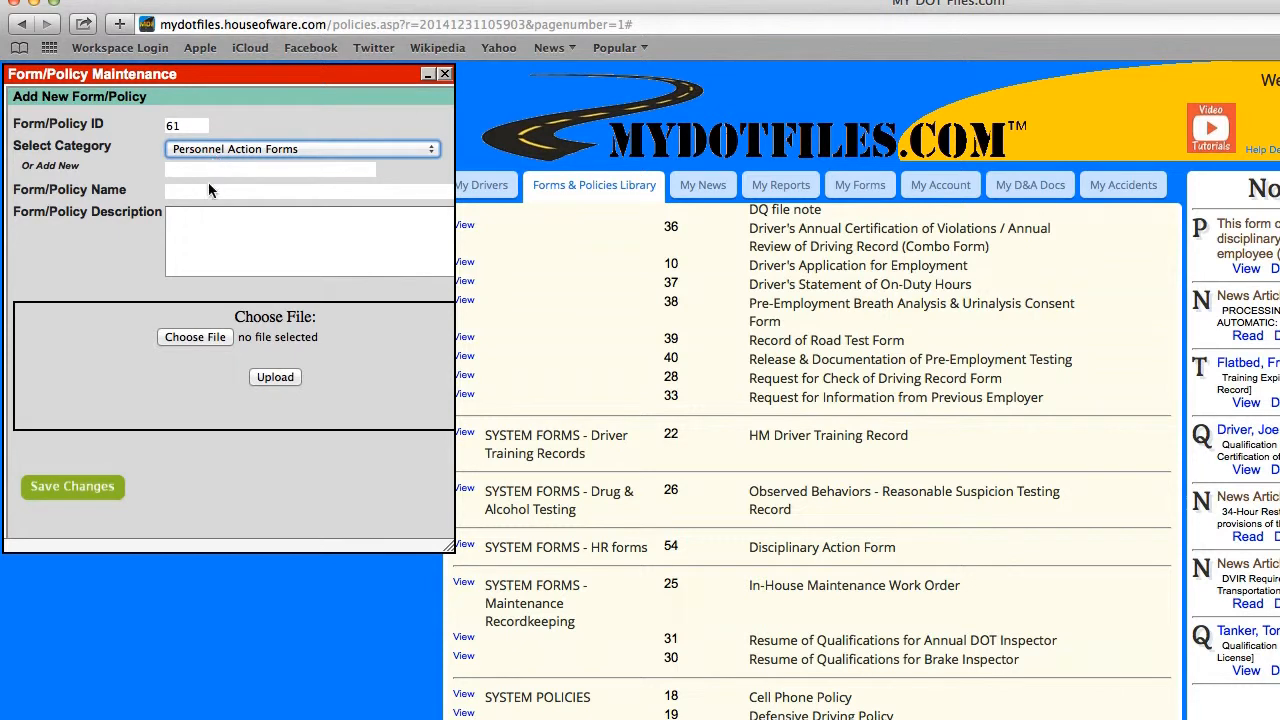
pyautogui.click(212, 188)
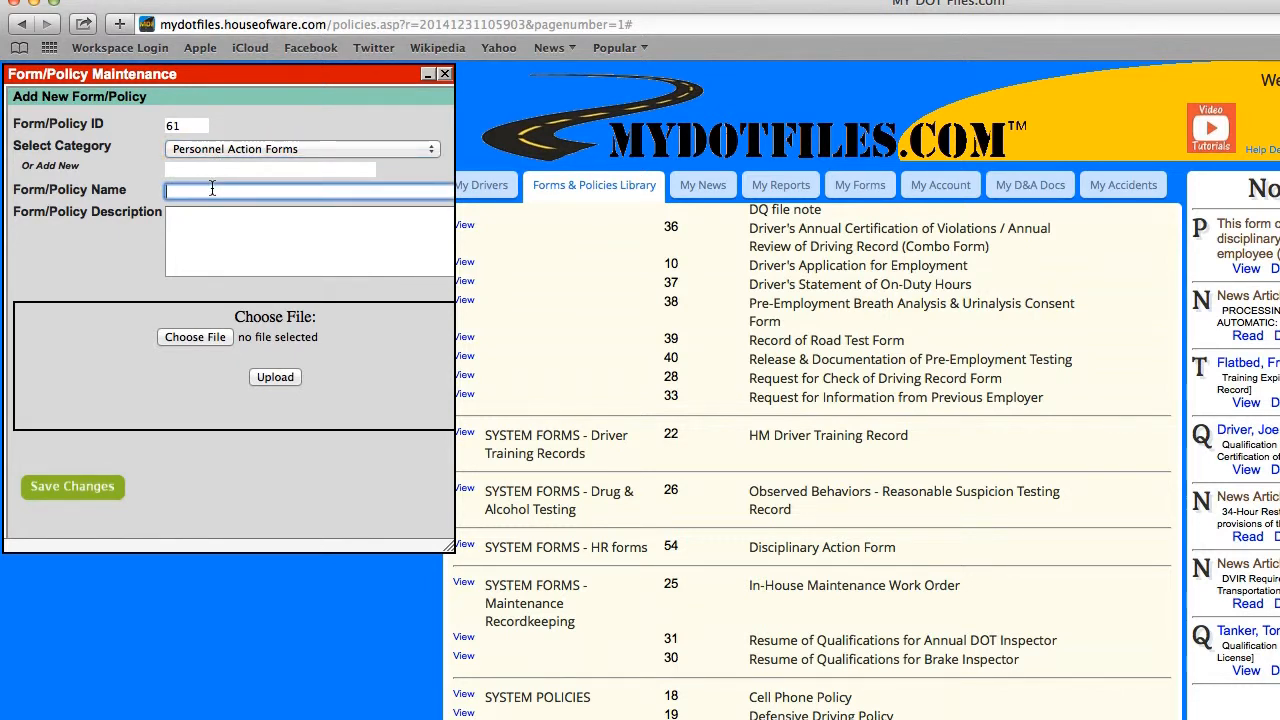
pyautogui.write('Location Transfer Request Form')
# Step: Describe the form as "used when an employee is requesting transfer to another location." and move the entry window slightly aside
pyautogui.click(205, 230)
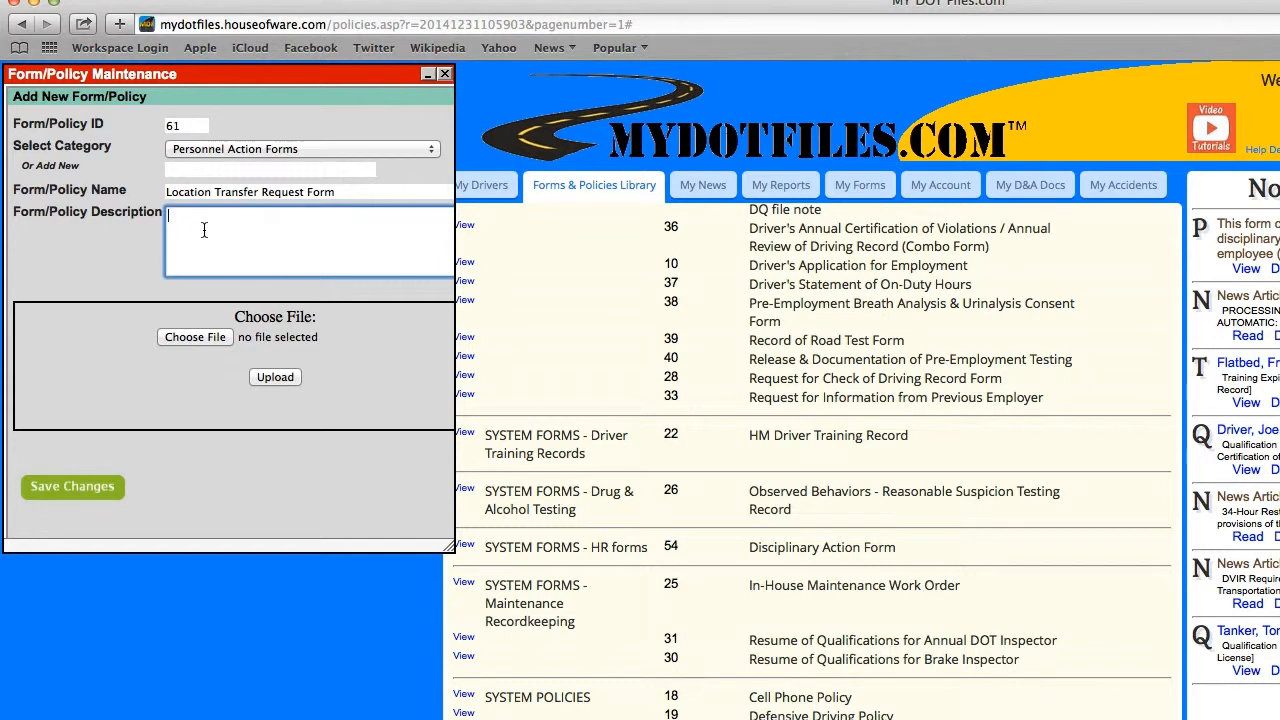
pyautogui.write('used when an employe')
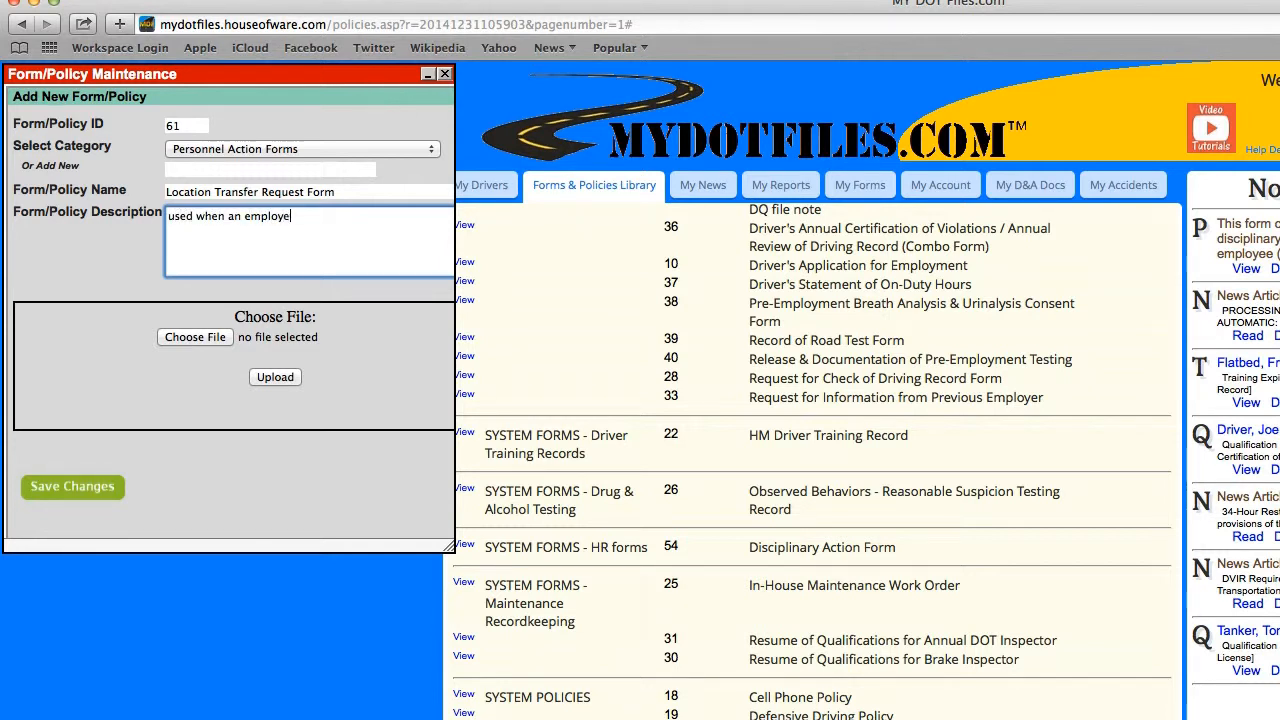
pyautogui.write('e is requesting transfer to anoyh')
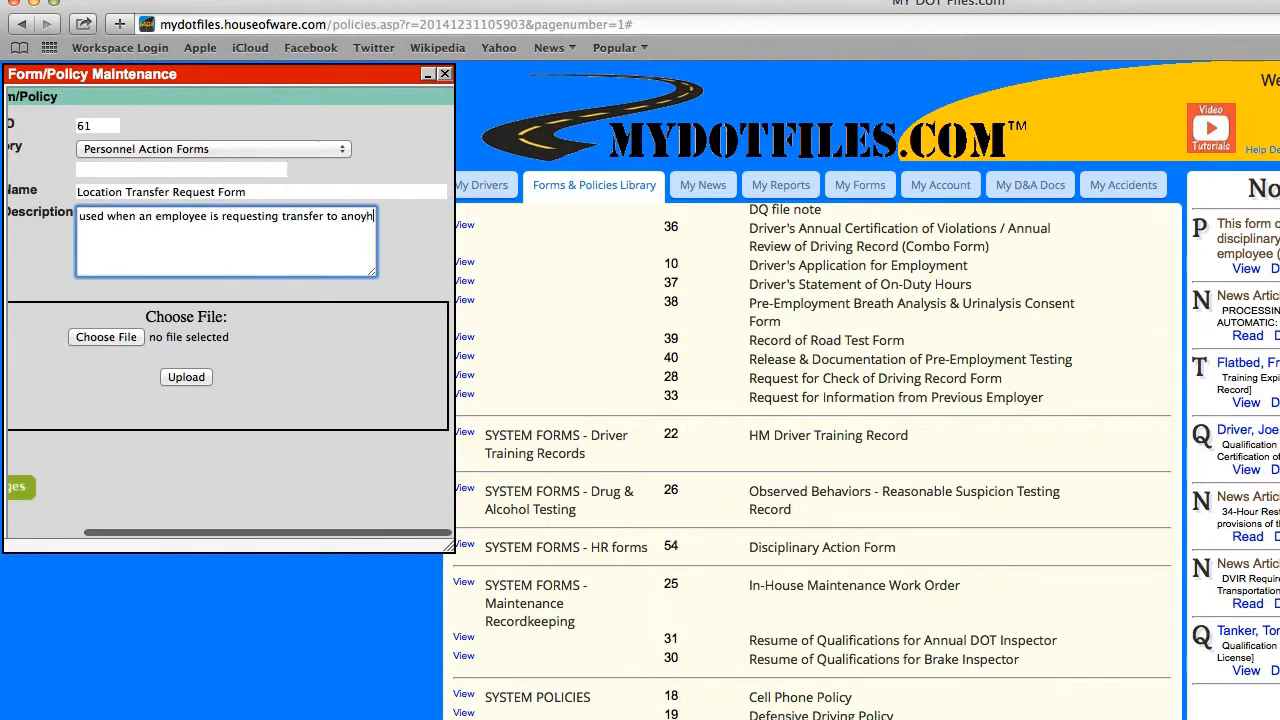
pyautogui.press('BackSpace')
pyautogui.press('BackSpace')
pyautogui.write('ther')
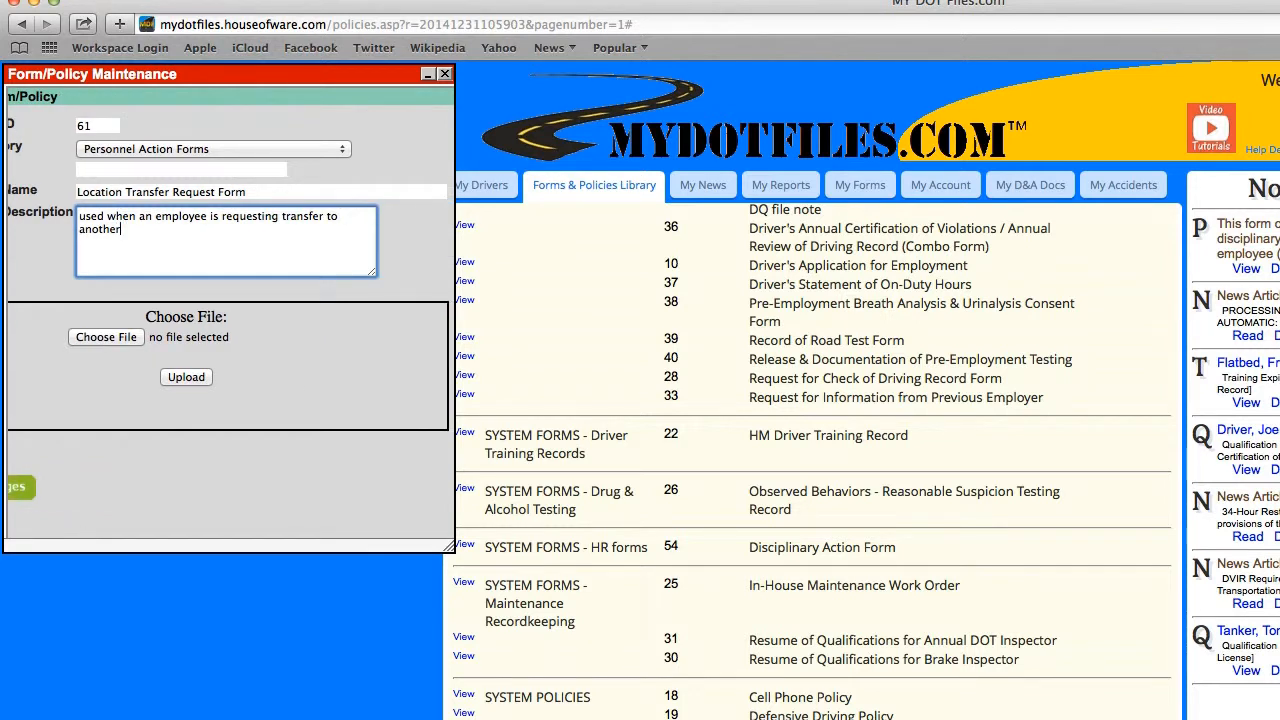
pyautogui.write(' location.')
pyautogui.moveTo(205, 74); pyautogui.dragTo(293, 80)
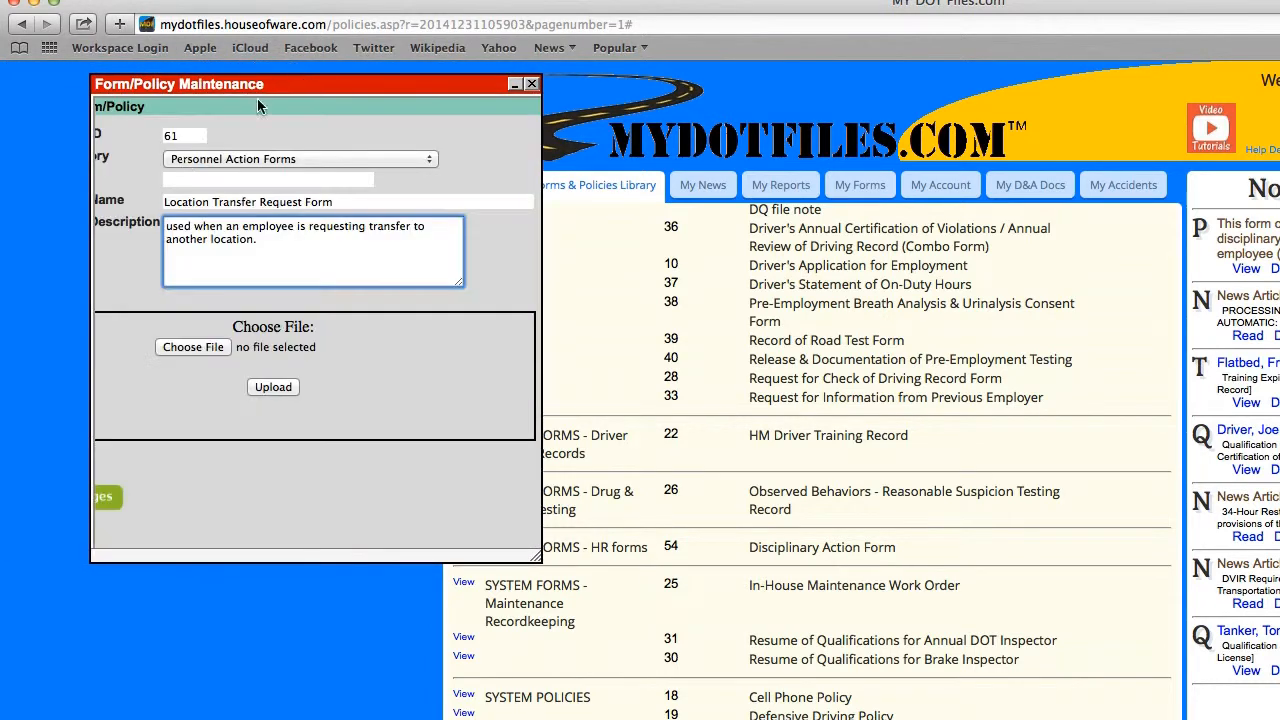
pyautogui.moveTo(91, 237); pyautogui.dragTo(88, 237)
pyautogui.click(89, 238)
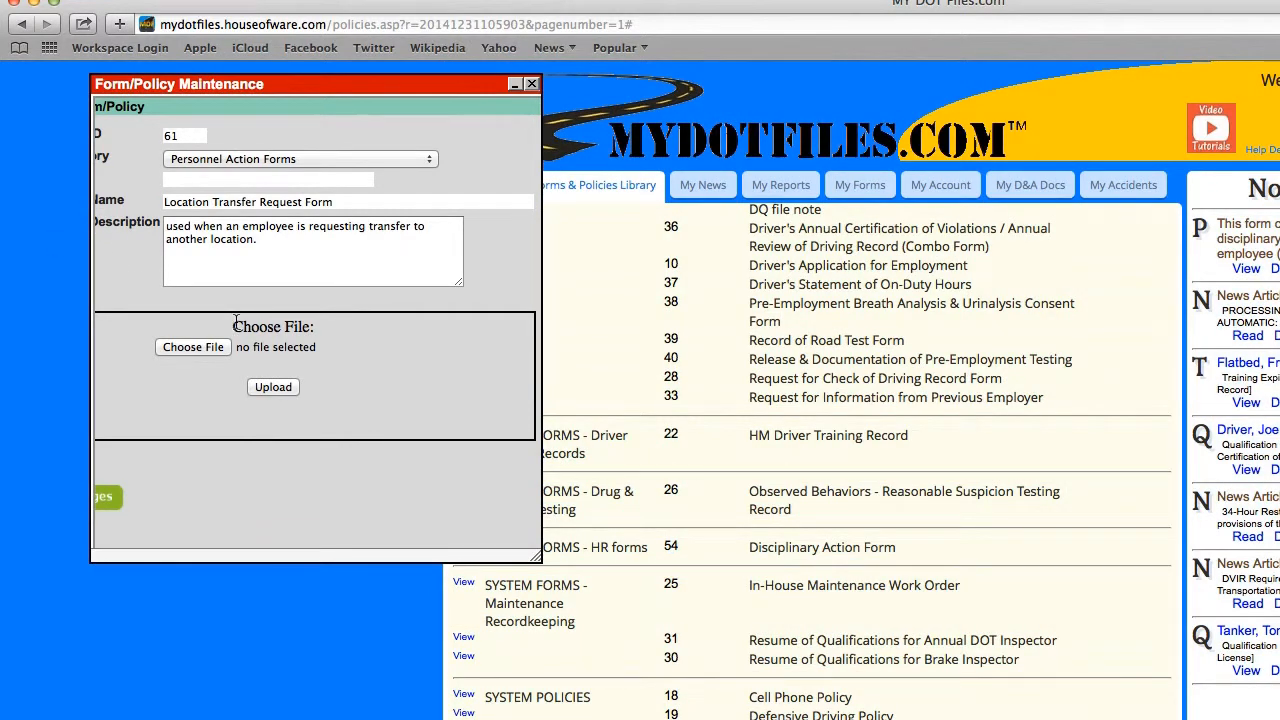
# Step: Upload the "request-for-transfer-1" PDF from the Desktop to the Location Transfer Request Form entry and save it
pyautogui.click(199, 347)
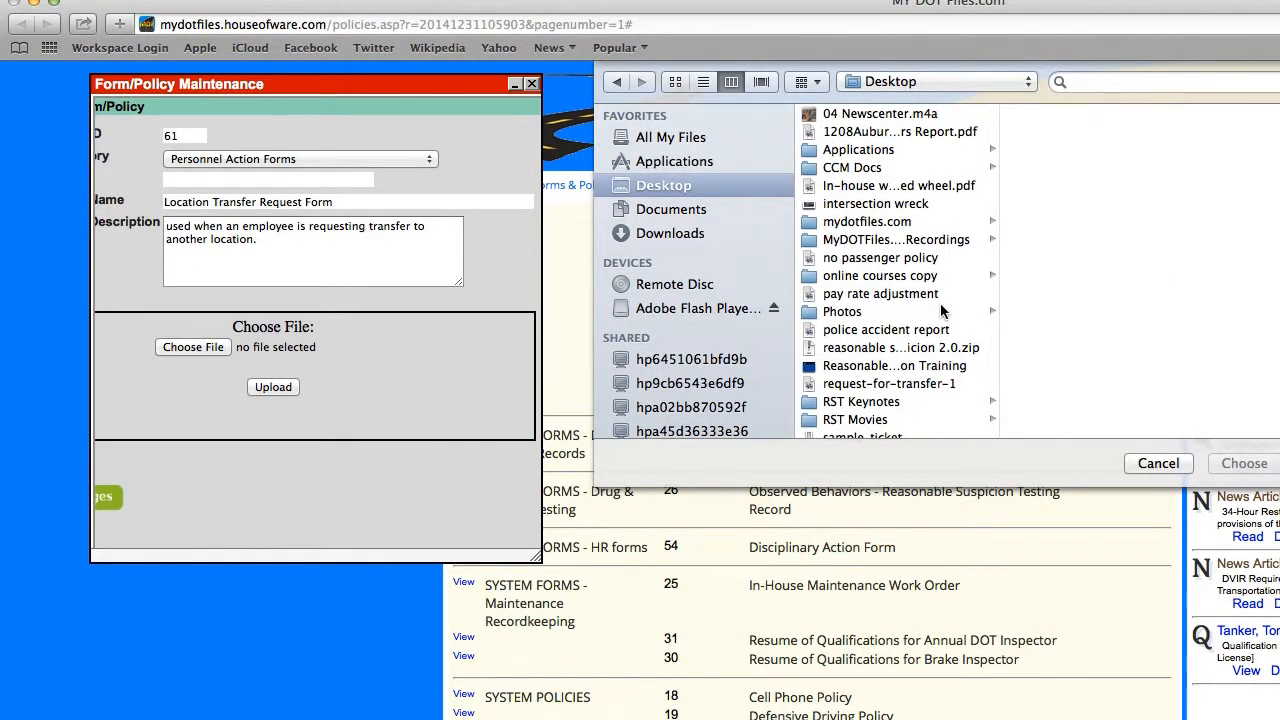
pyautogui.scroll(-3, 940, 305)
pyautogui.scroll(-2, 920, 308)
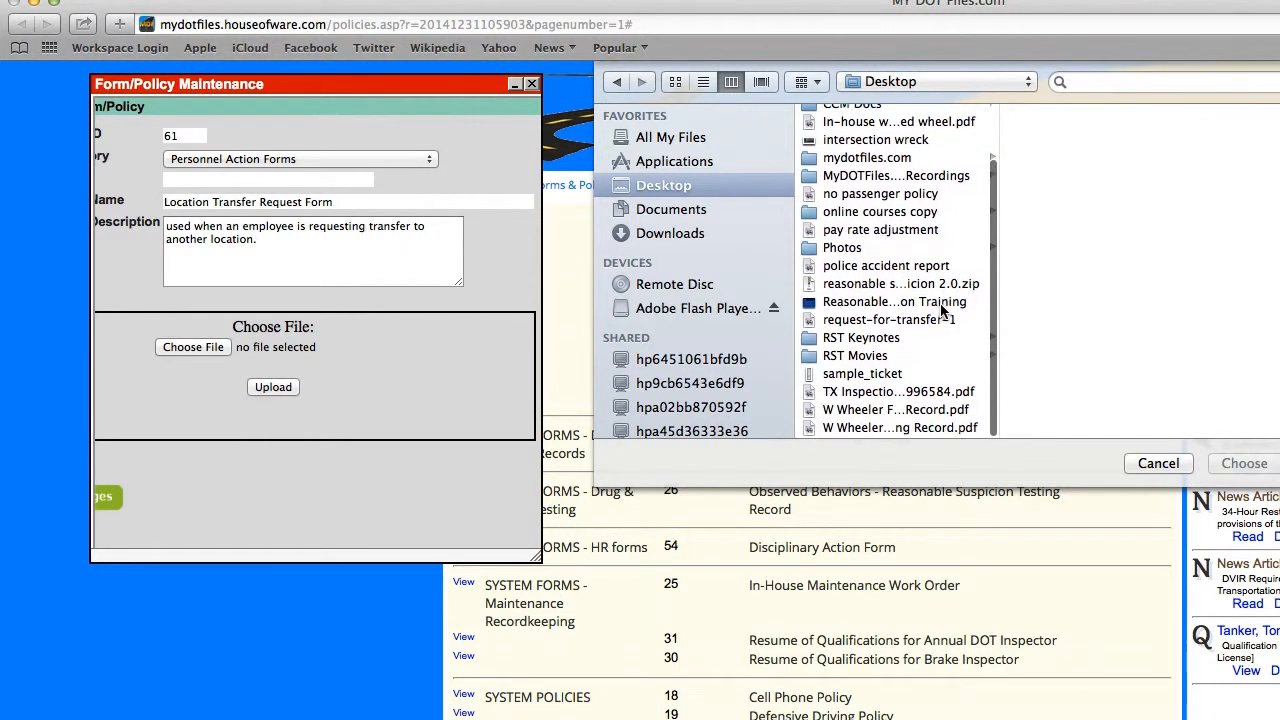
pyautogui.click(877, 322)
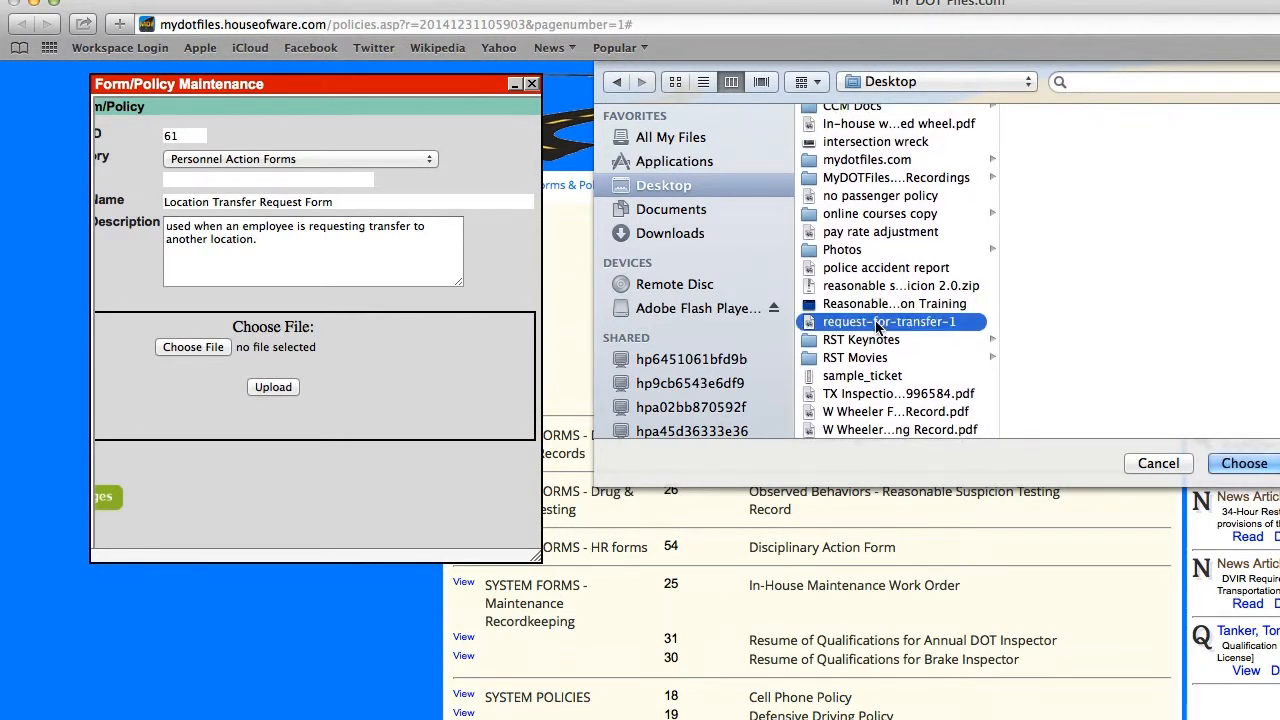
pyautogui.click(1250, 463)
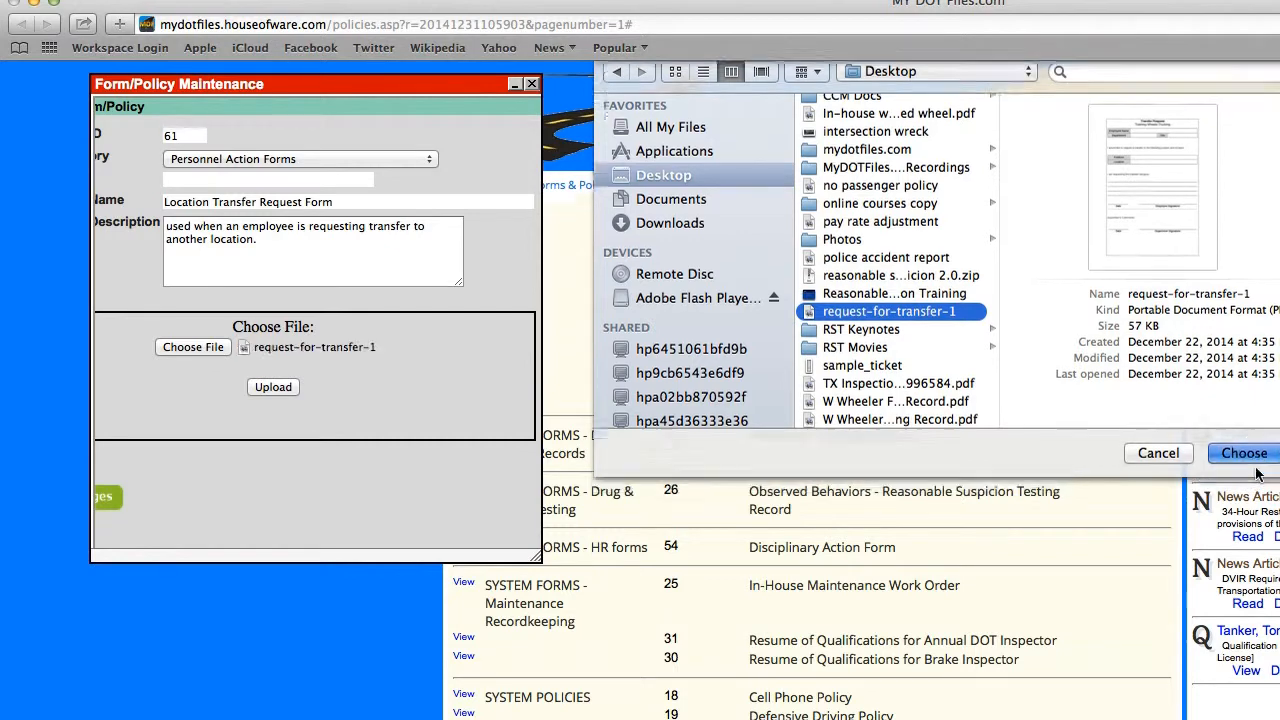
pyautogui.click(279, 394)
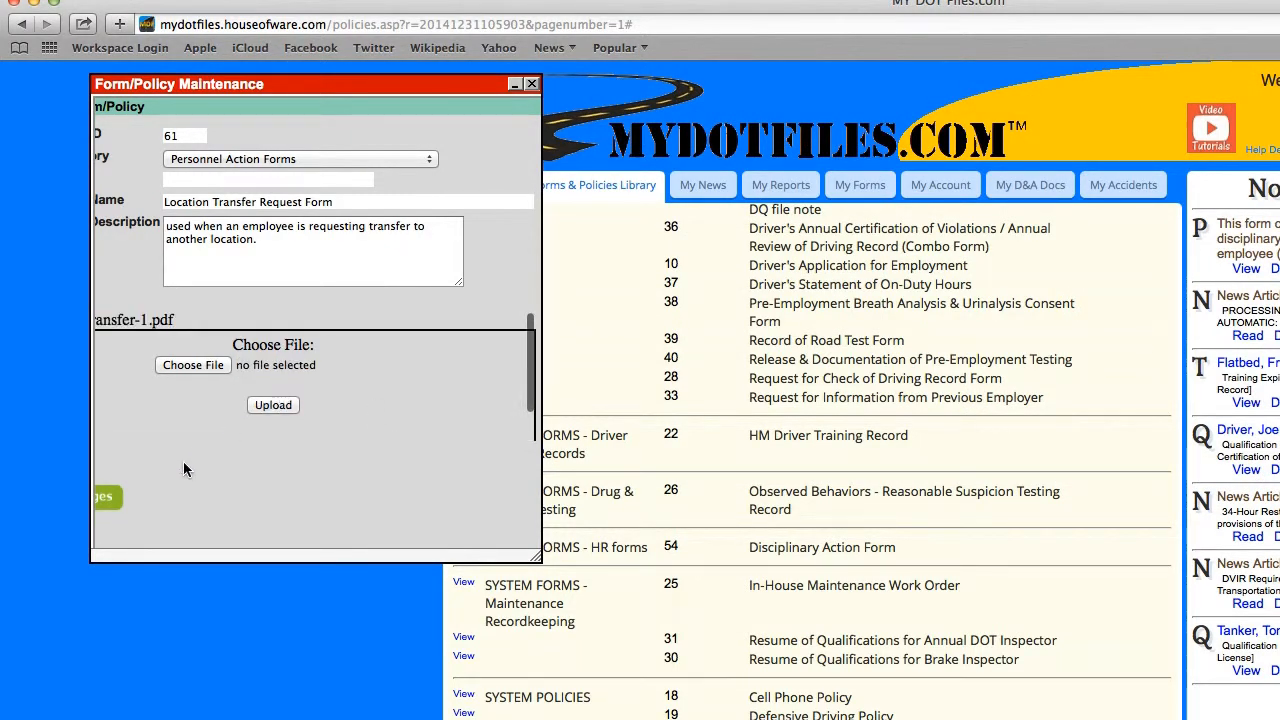
pyautogui.click(108, 502)
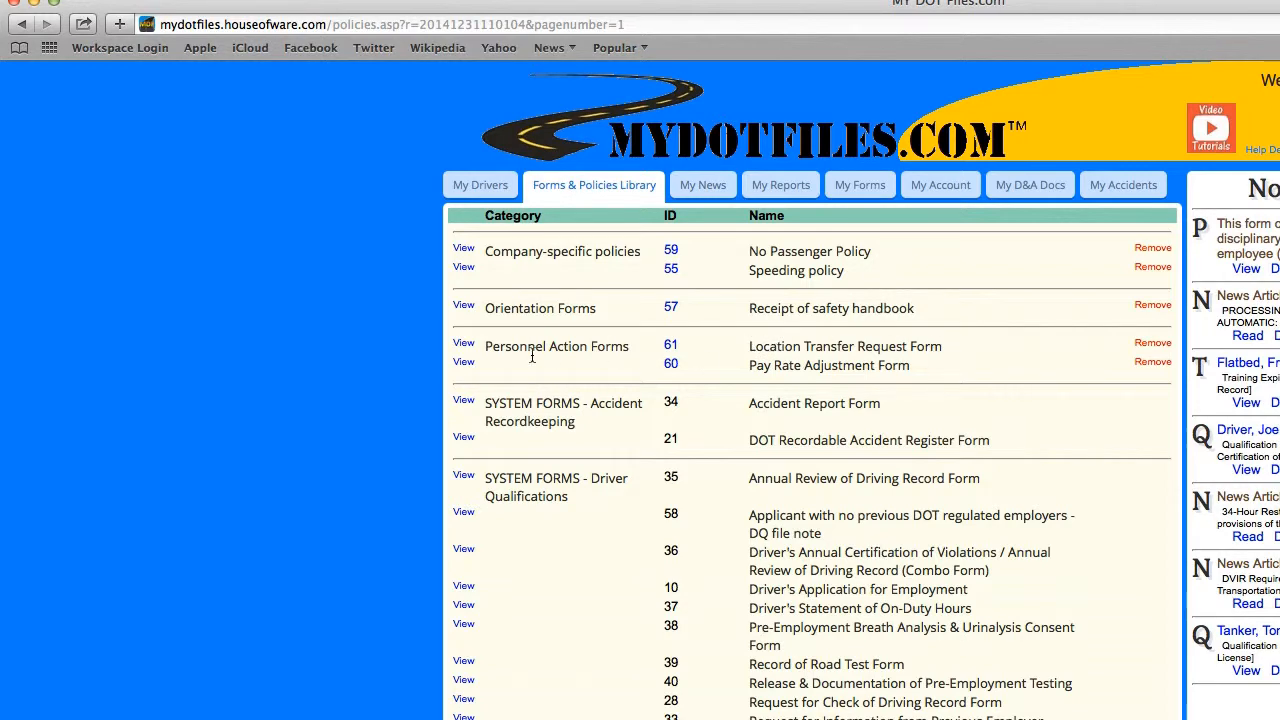
# Step: View the uploaded Location Transfer Request Form, look through its contents, and close the document
pyautogui.click(463, 343)
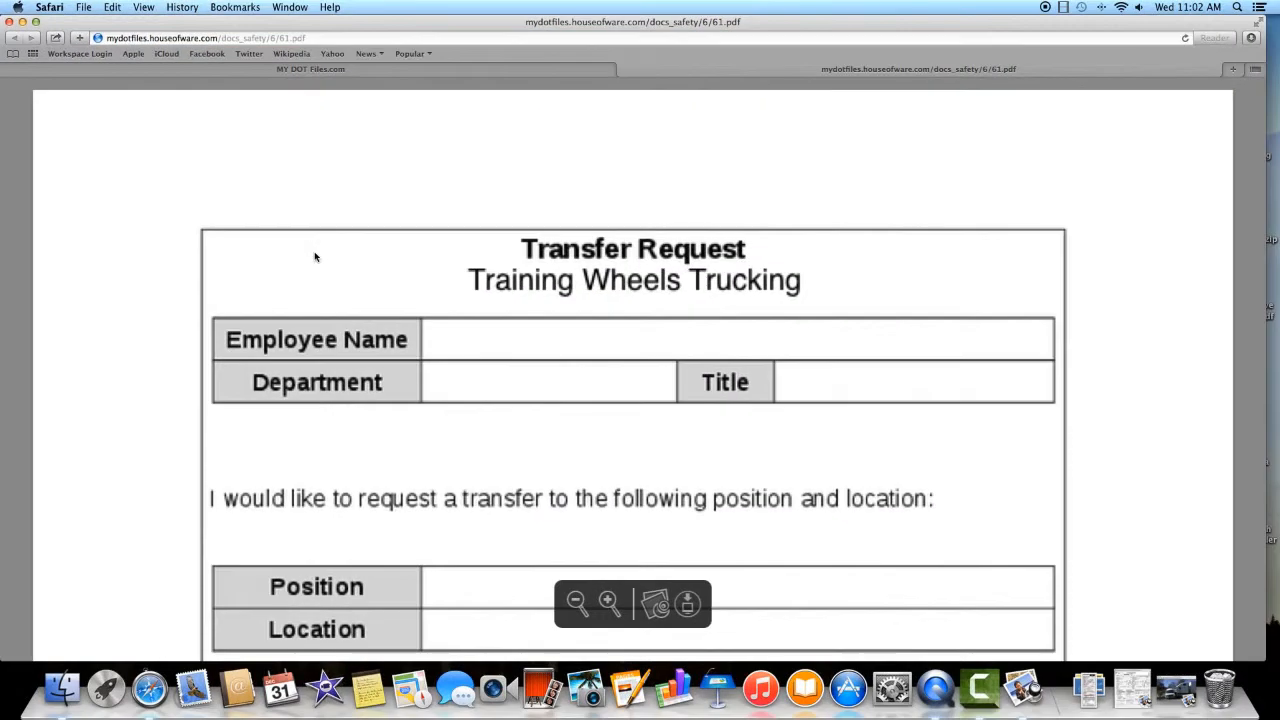
pyautogui.scroll(-10, 315, 257)
pyautogui.scroll(10, 315, 257)
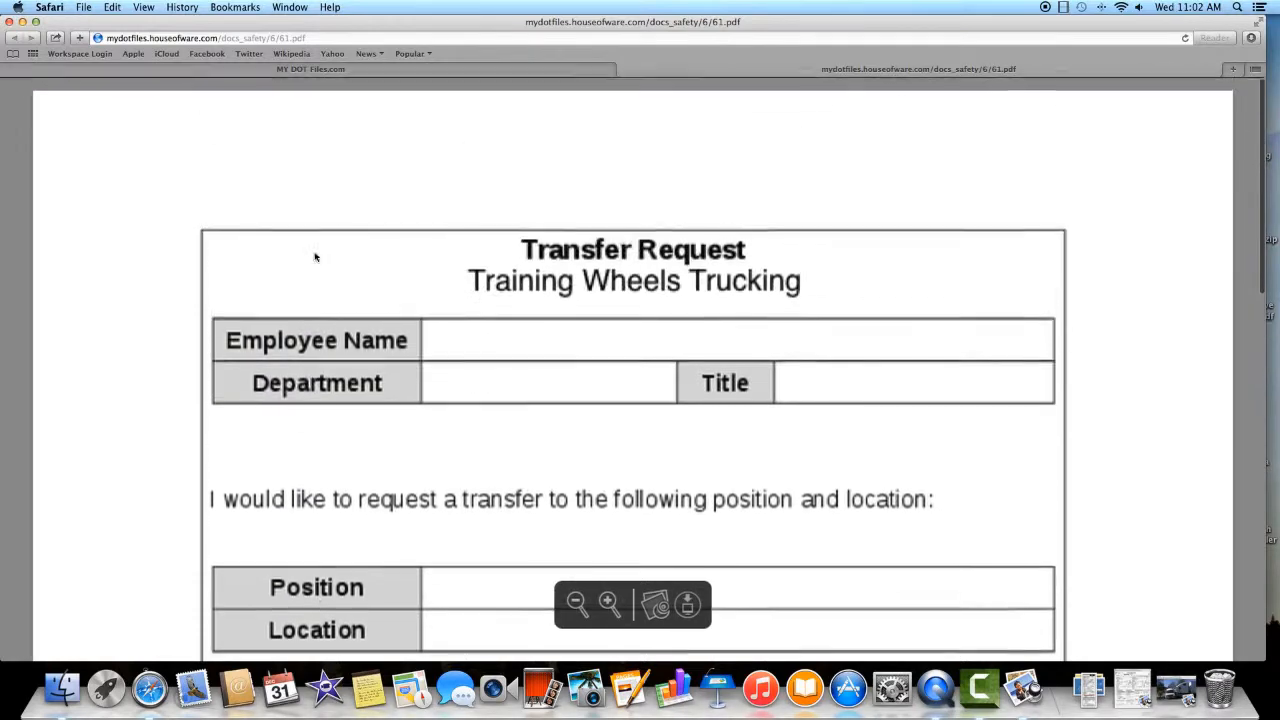
pyautogui.click(626, 70)
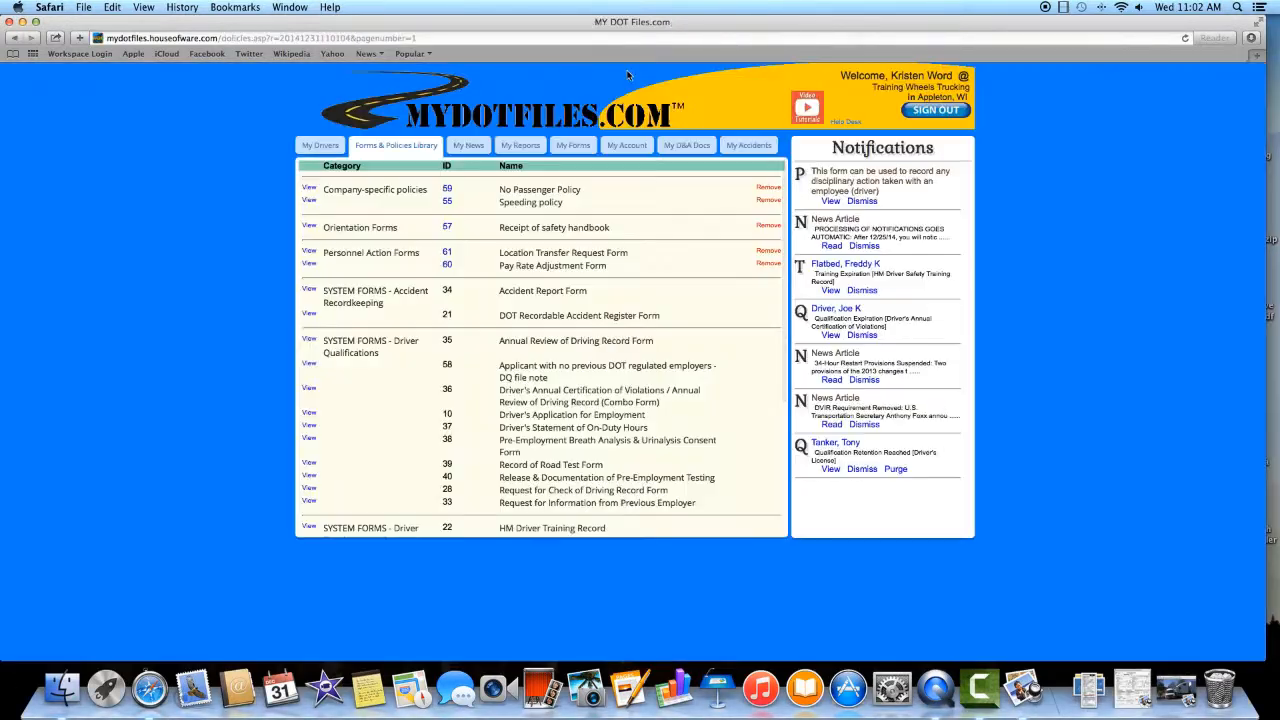